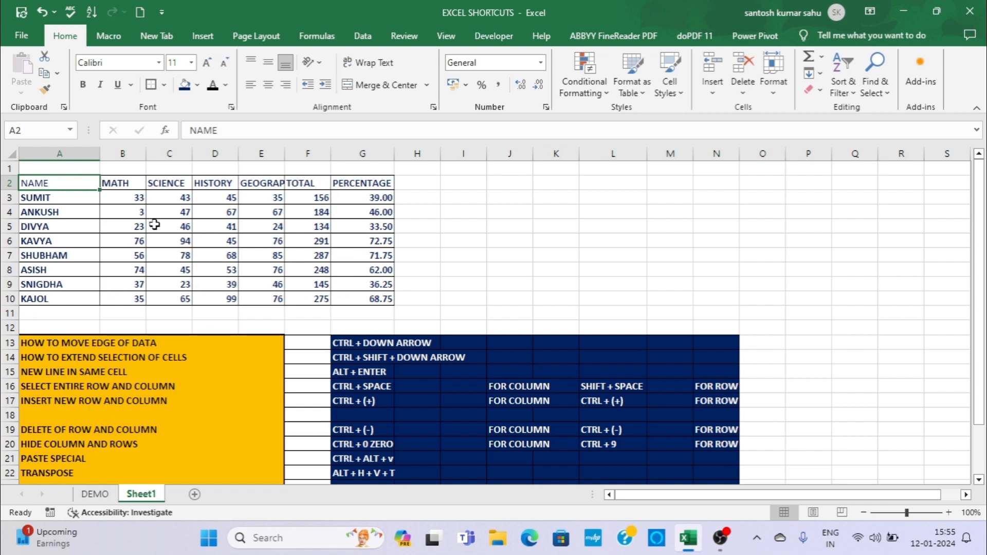
Step: Bold the NAME header in A2 and jump the active cell around the table's corners: A10, G10, G2 and back to A2
click(83, 84)
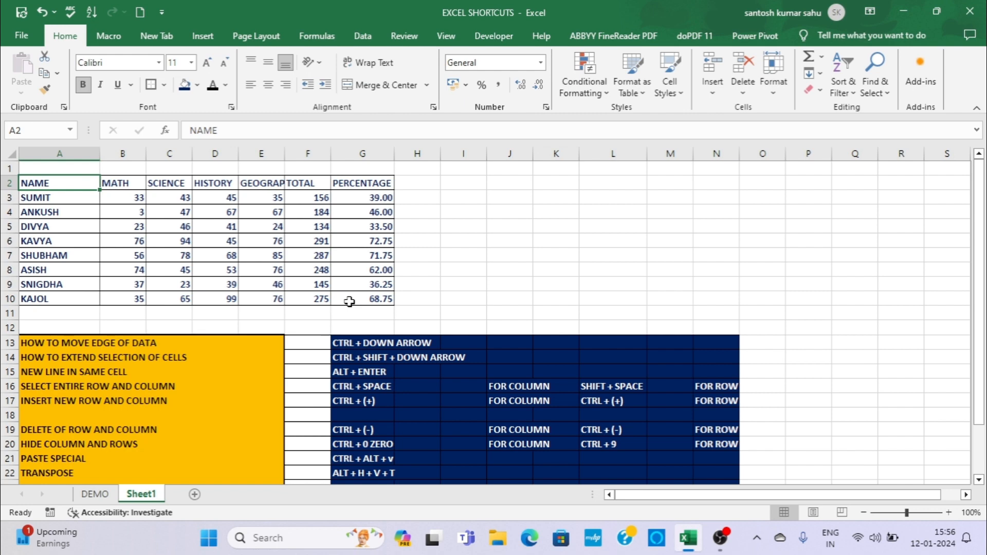
key(ctrl+Down)
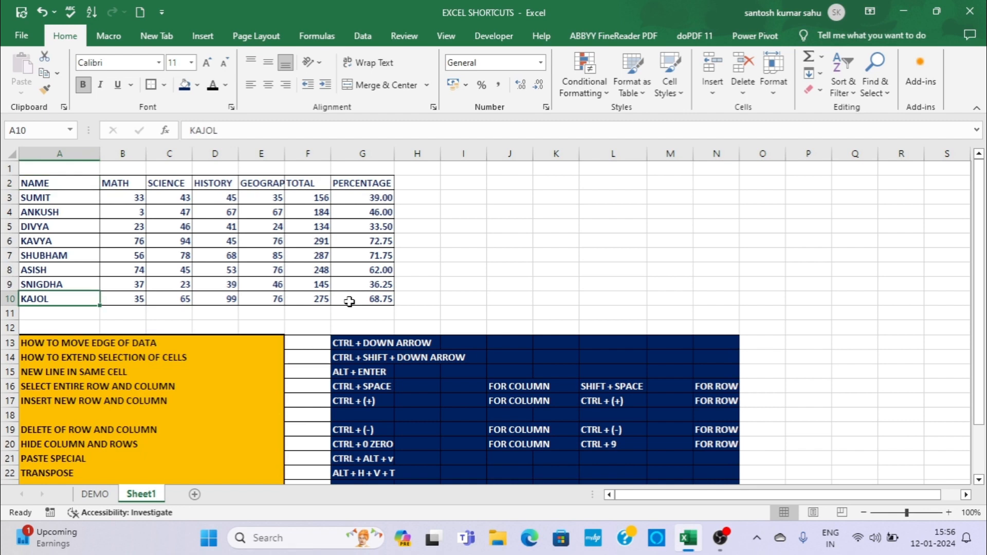
key(ctrl+Right)
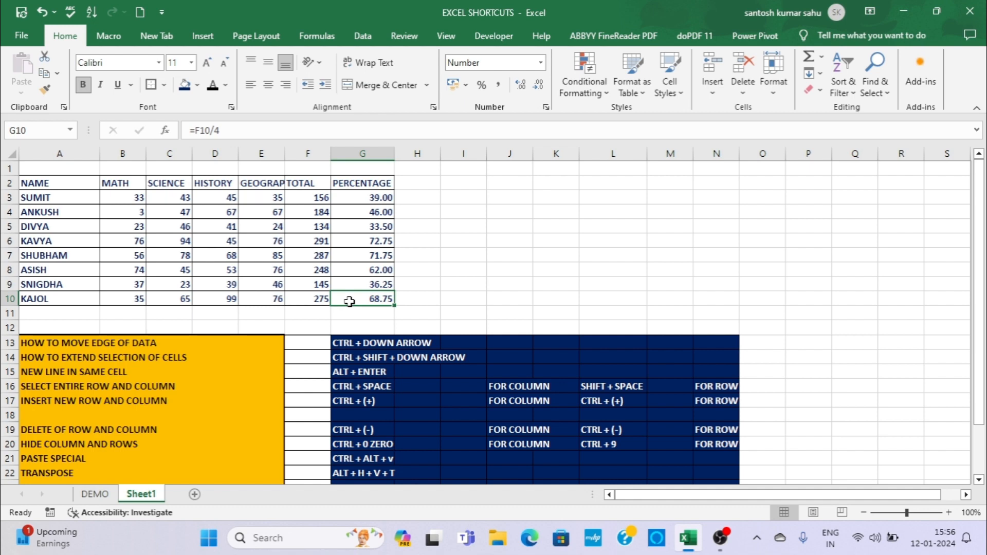
key(ctrl+Up)
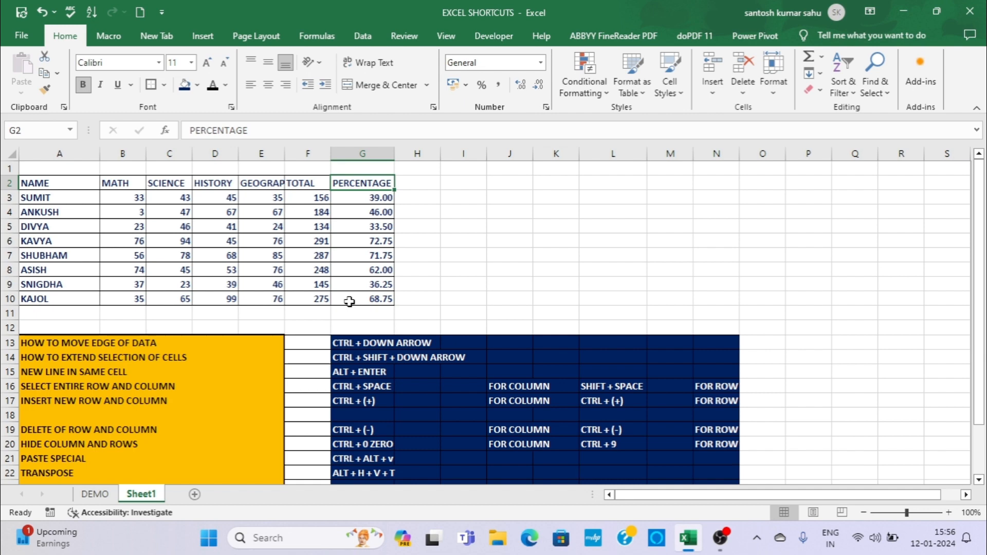
key(ctrl+Left)
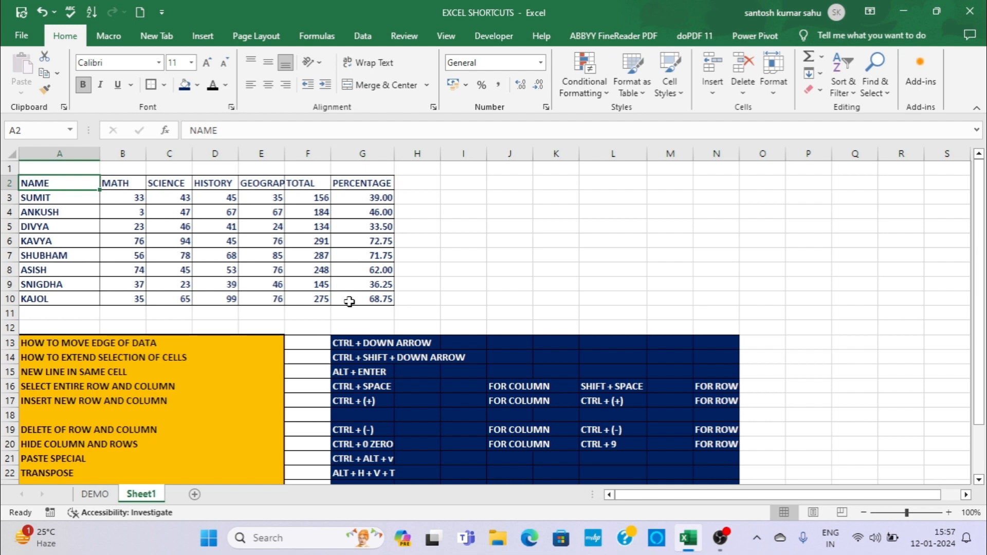
Step: Step down the NAME column one cell at a time to A10, and jump along the data edges through G10 and G2 to A2
key(Down)
key(Down)
key(Down)
key(Down)
key(Down)
key(Down)
key(Down)
key(Down)
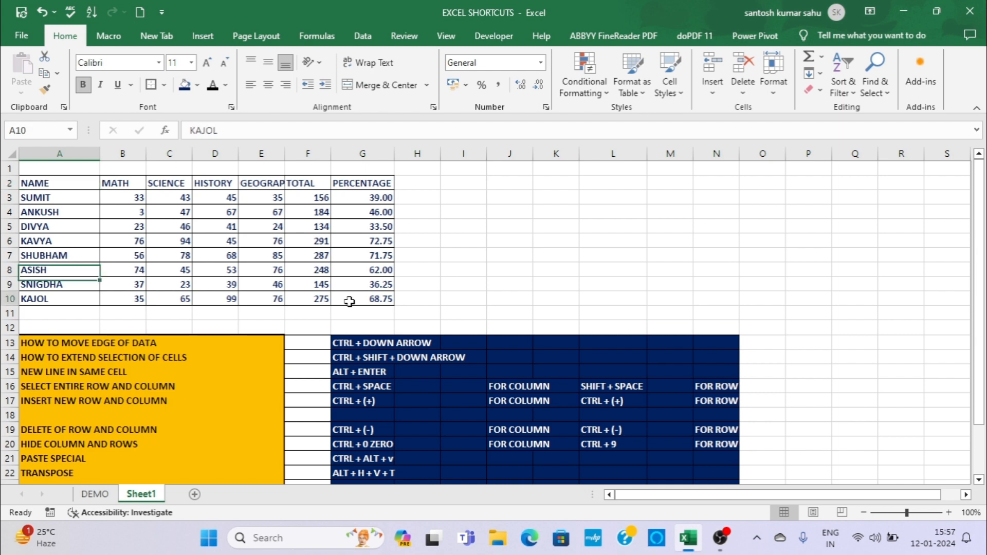
key(ctrl+Right)
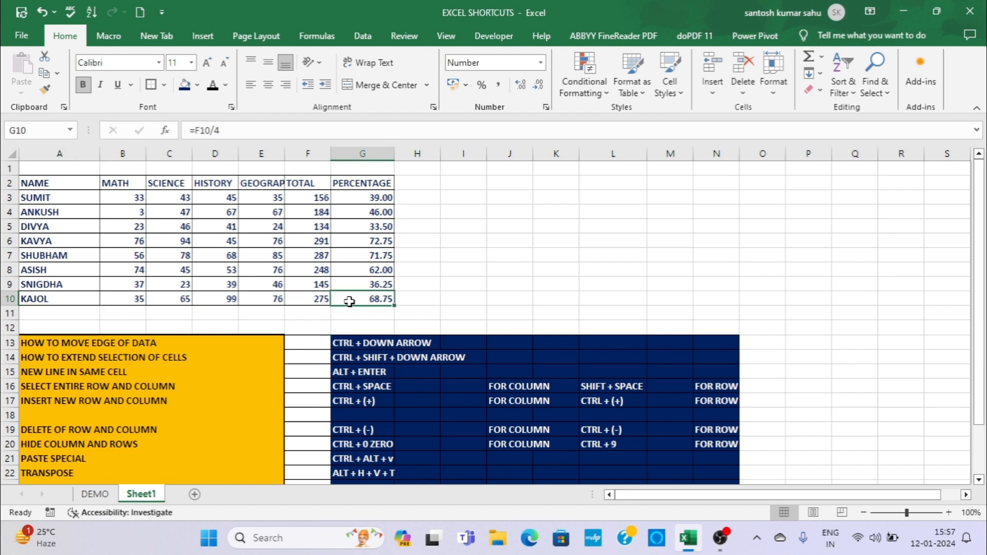
key(ctrl+Up)
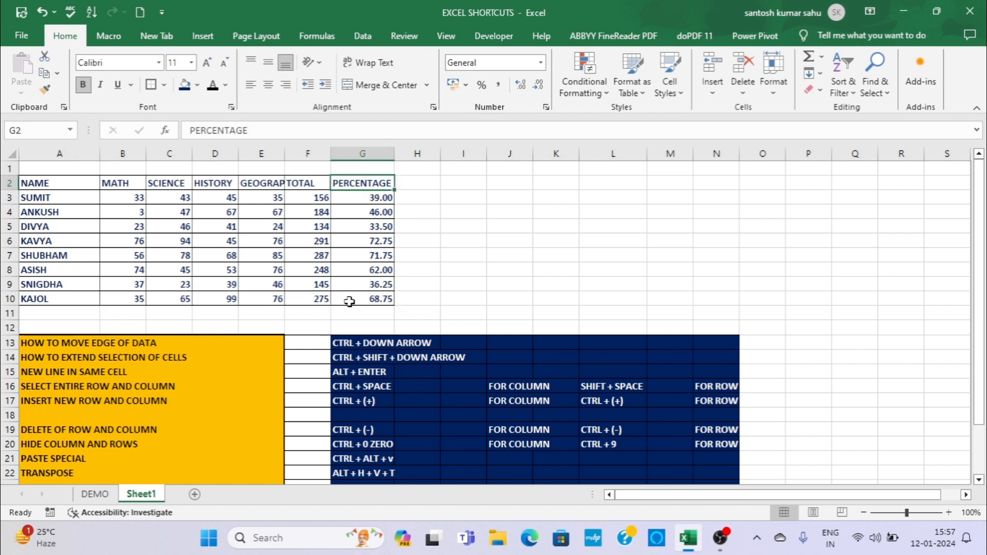
key(ctrl+Left)
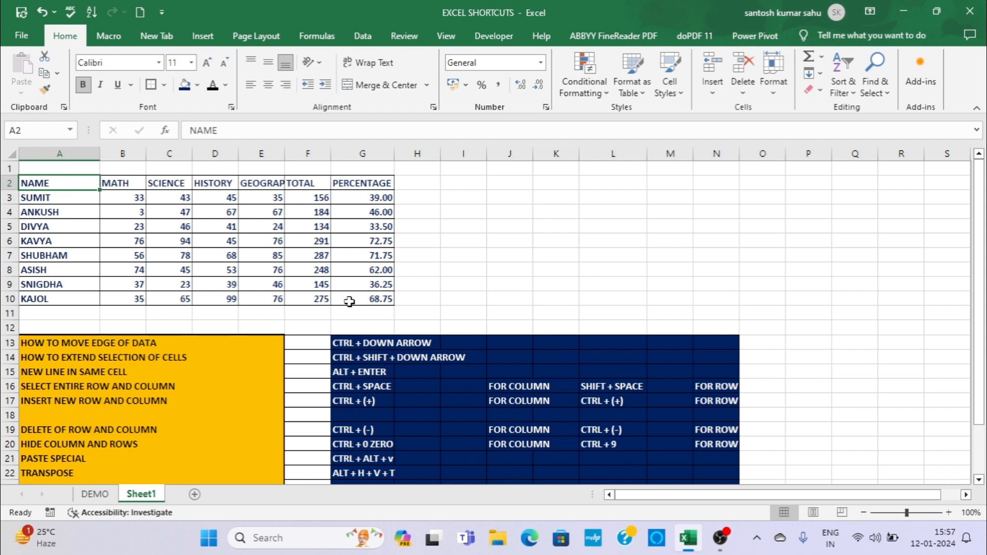
Step: Extend the selection from A2 down to A10, and from A3 across to G3, ending with only A4 selected
key(ctrl+shift+Down)
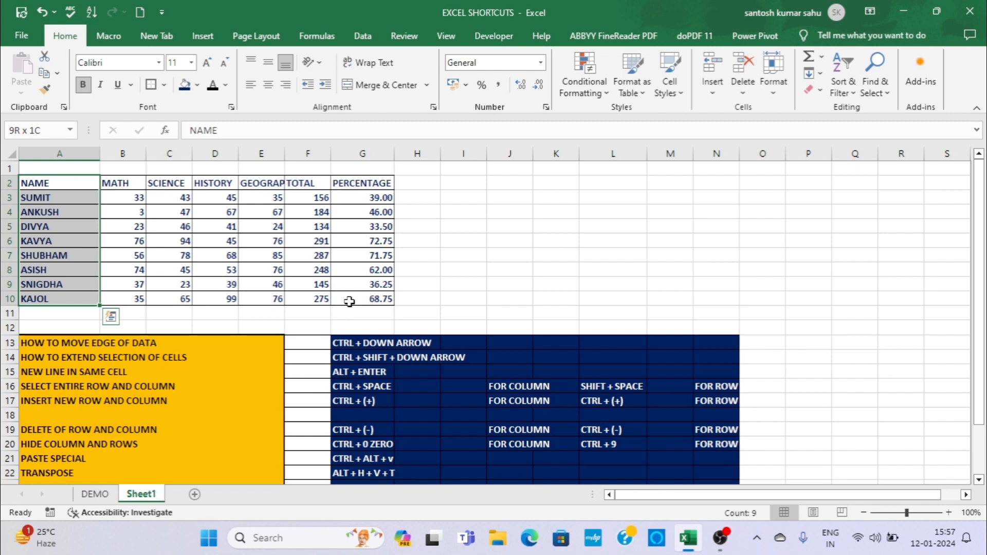
key(Up)
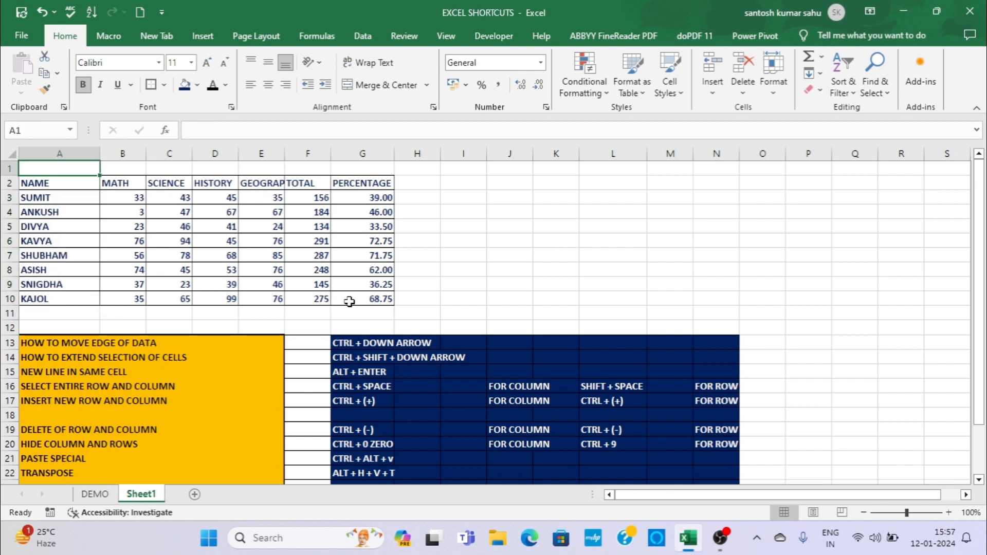
key(Down)
key(Down)
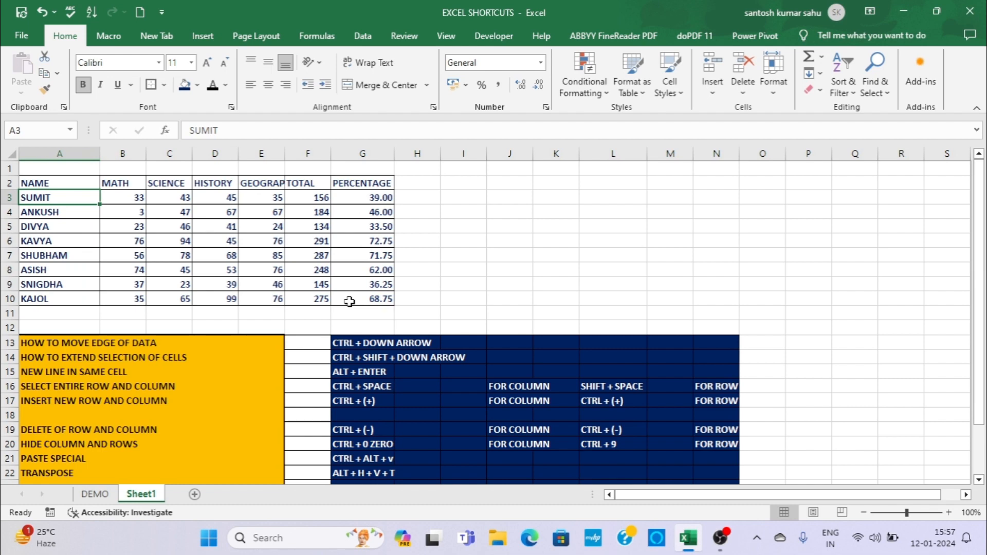
key(ctrl+shift+Right)
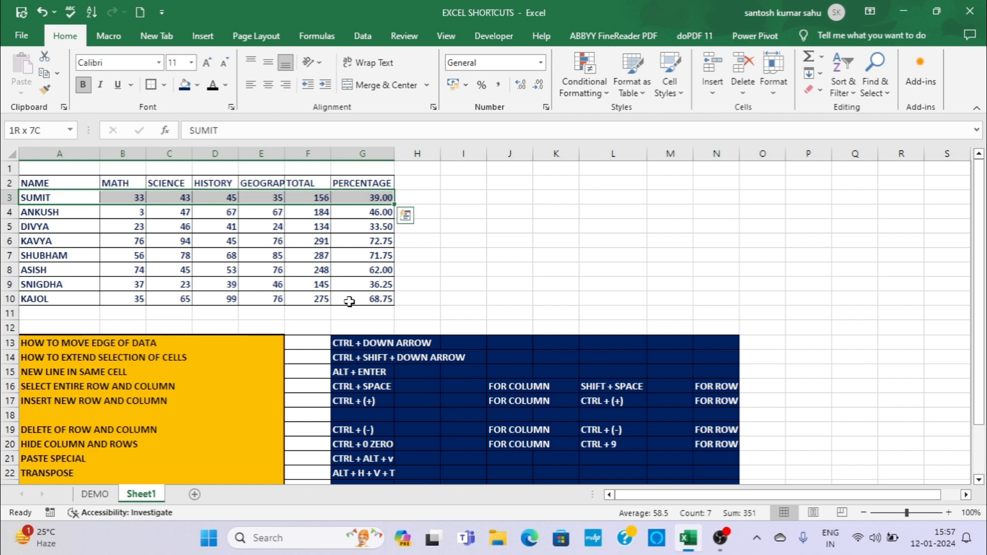
key(Down)
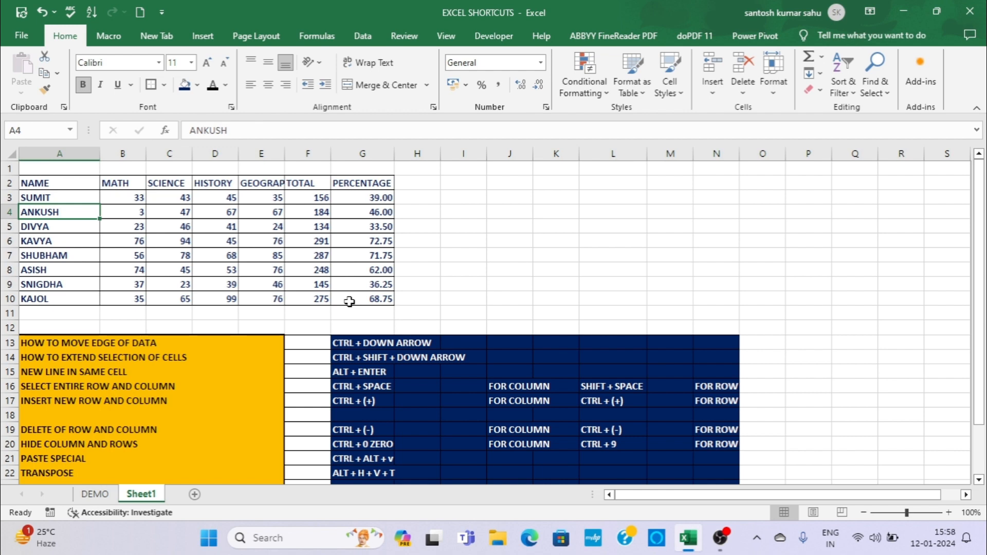
Step: Enter the text BRAIN TECH in cell J5
click(507, 223)
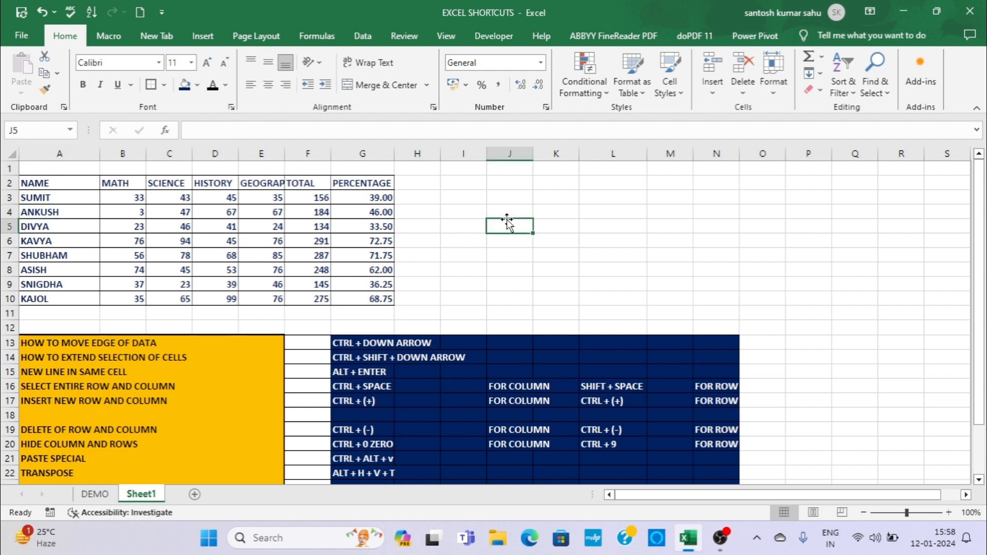
text(BRAIN)
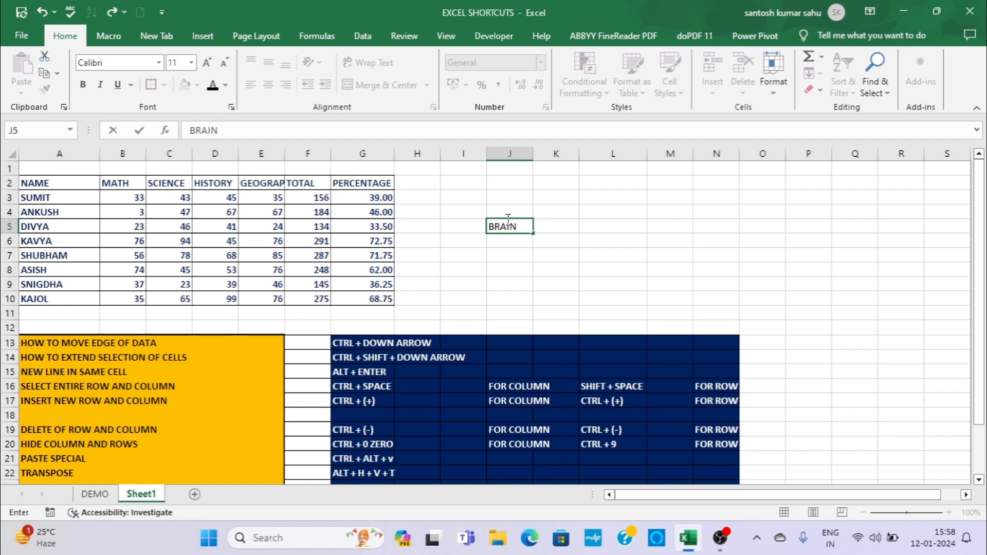
text( TECH)
key(Return)
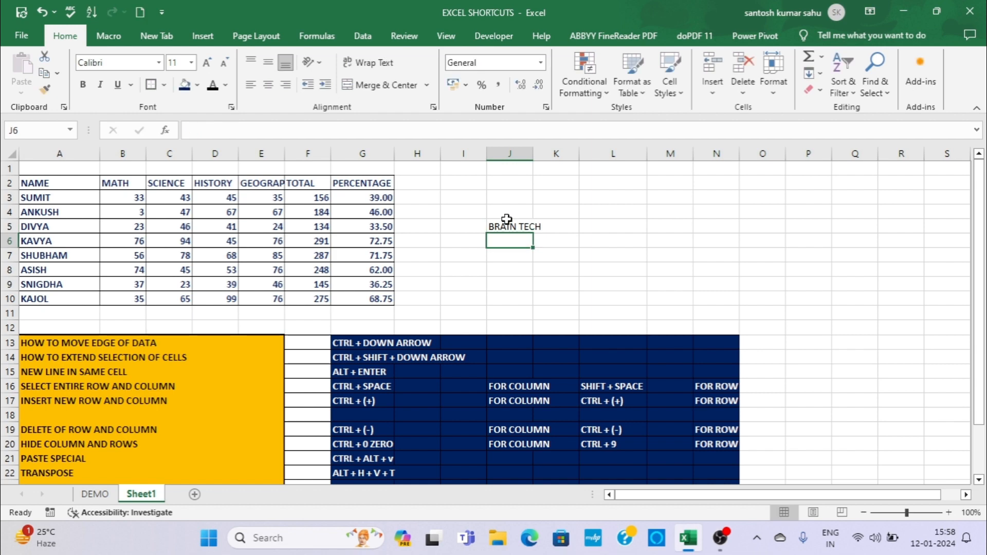
Step: Add a line break after BRAIN TECH in cell J5 and put ANALYTICS on the new line
click(507, 222)
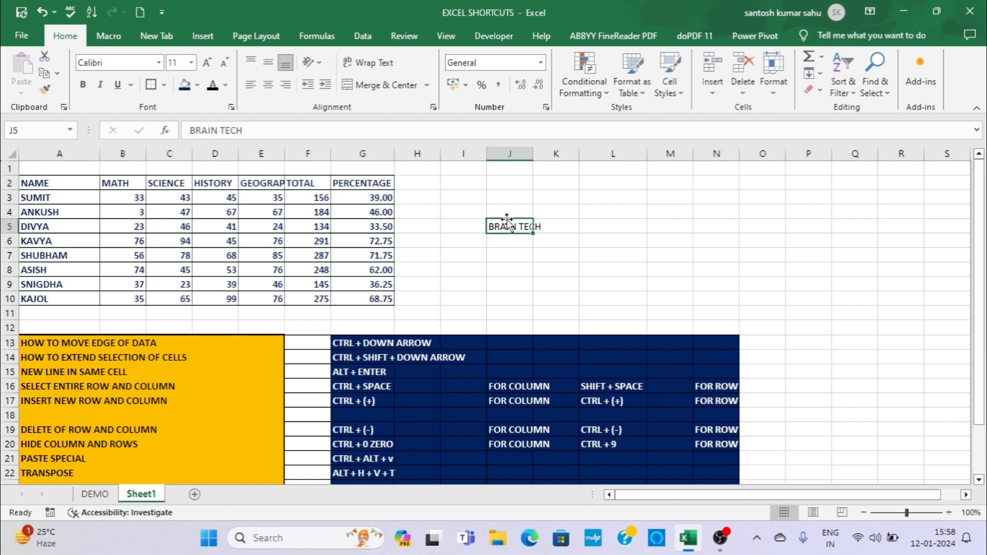
double_click(528, 225)
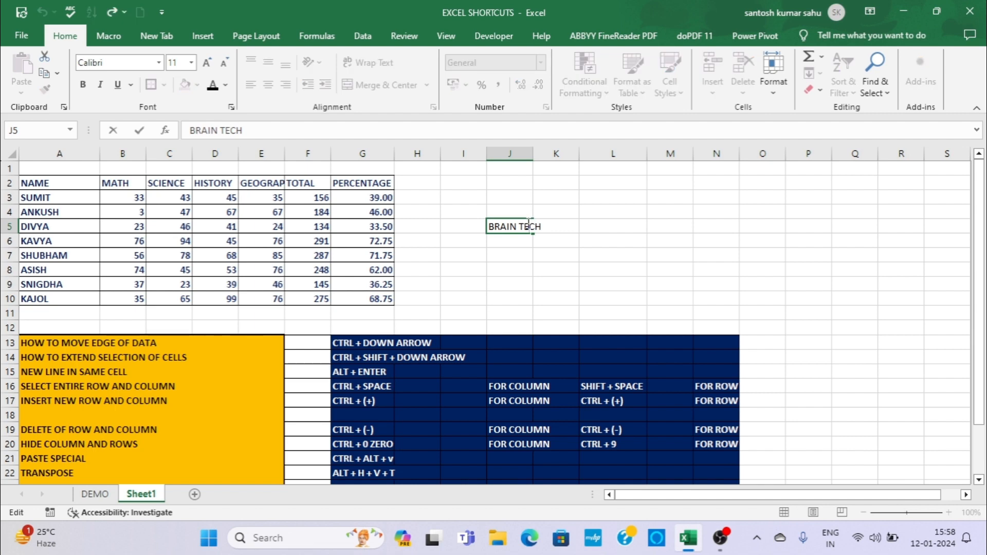
click(544, 227)
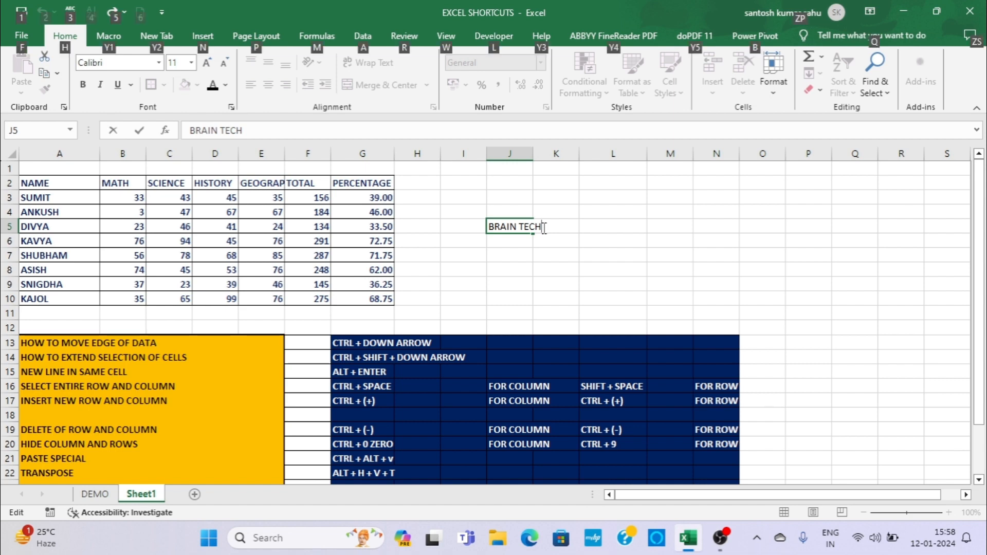
key(alt+Return)
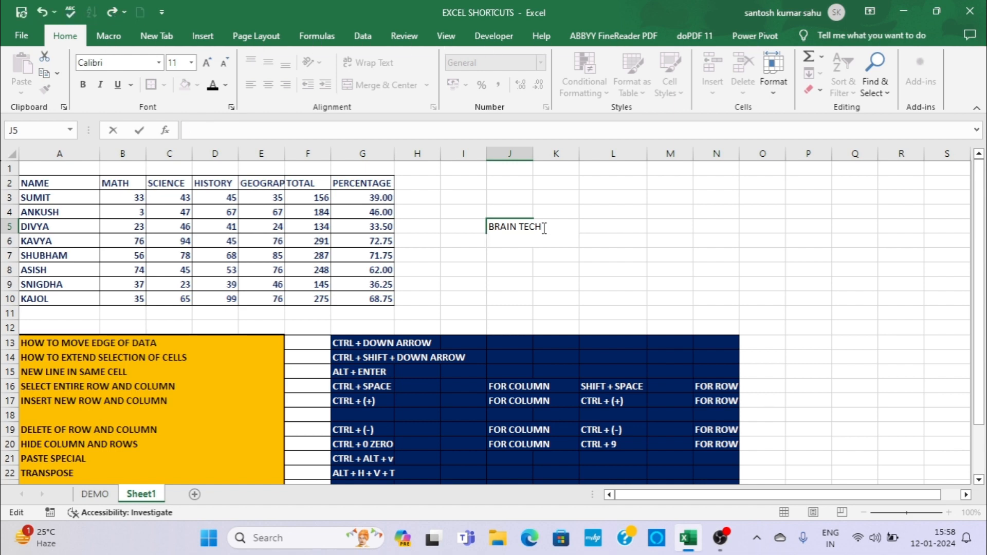
text(ANALYTICS)
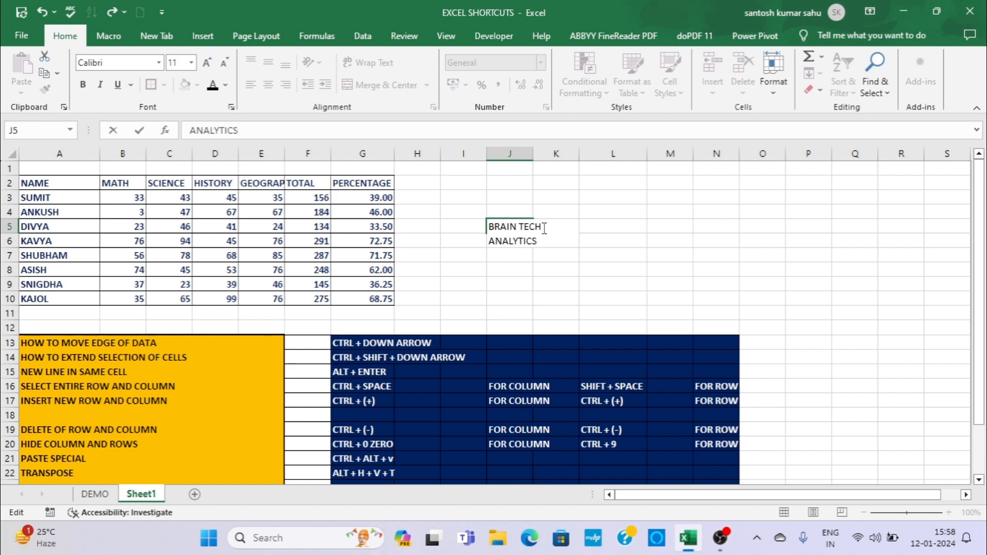
key(Return)
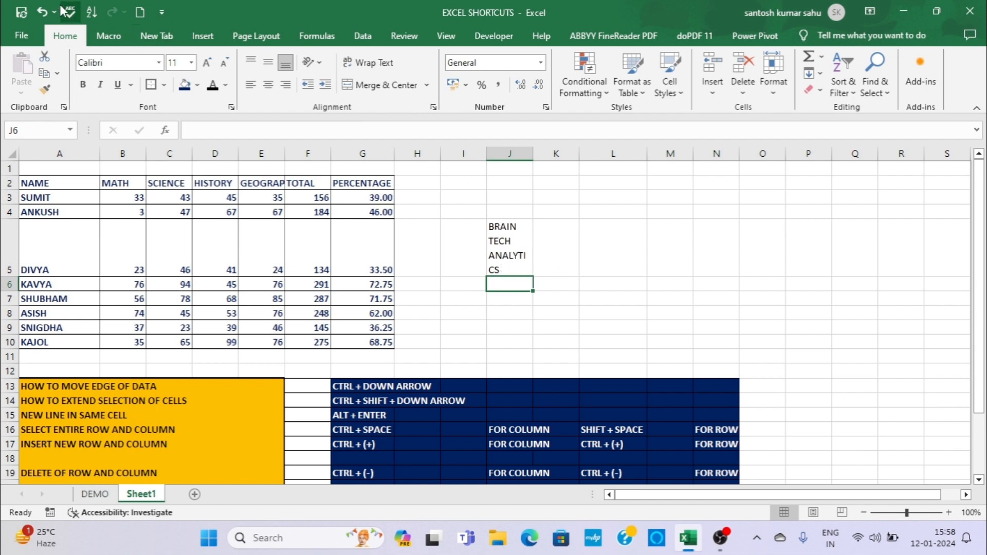
Step: Undo the added ANALYTICS line and the original text entry in cell J5
click(44, 11)
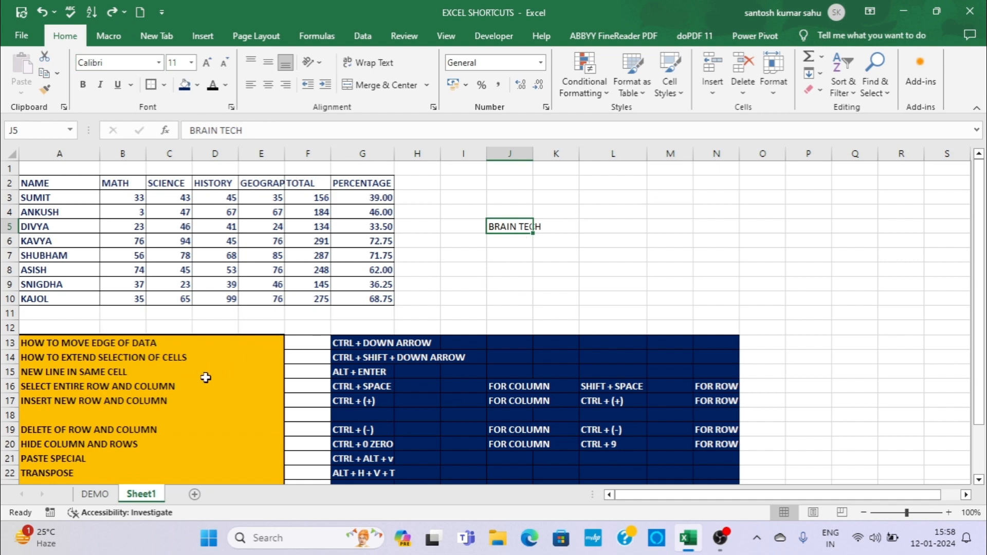
click(41, 11)
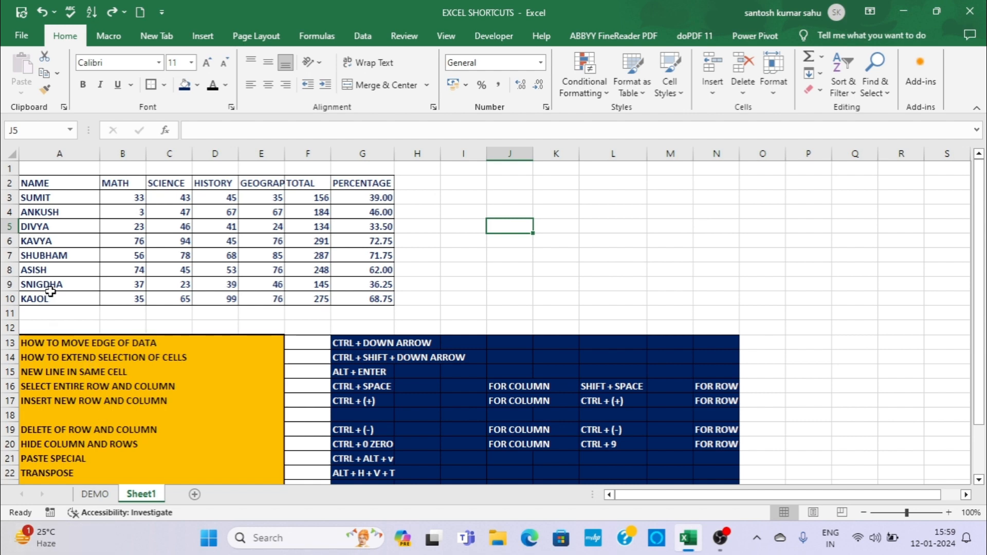
Step: Select the entire column A from cell A3, and the entire row 4 from cell A4
click(55, 196)
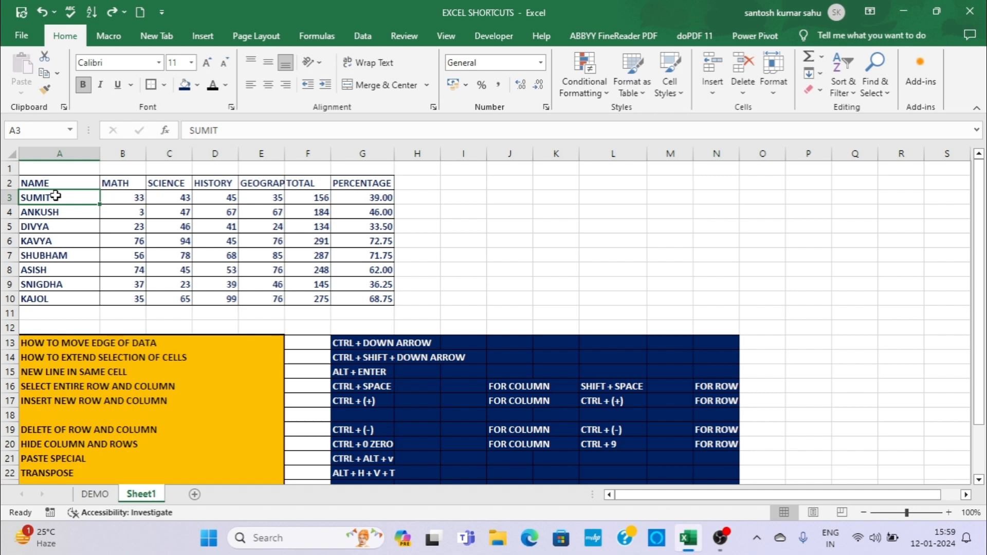
key(ctrl+space)
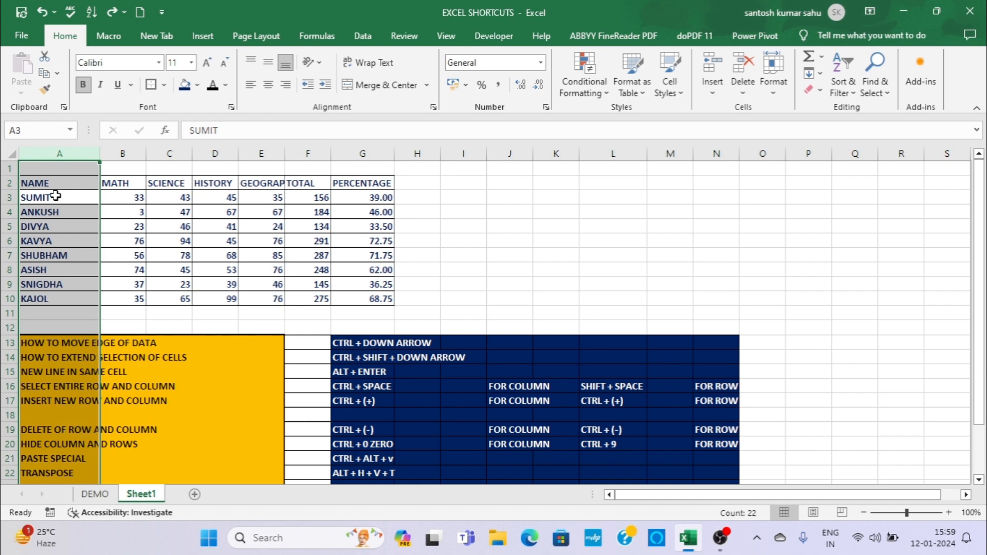
key(Down)
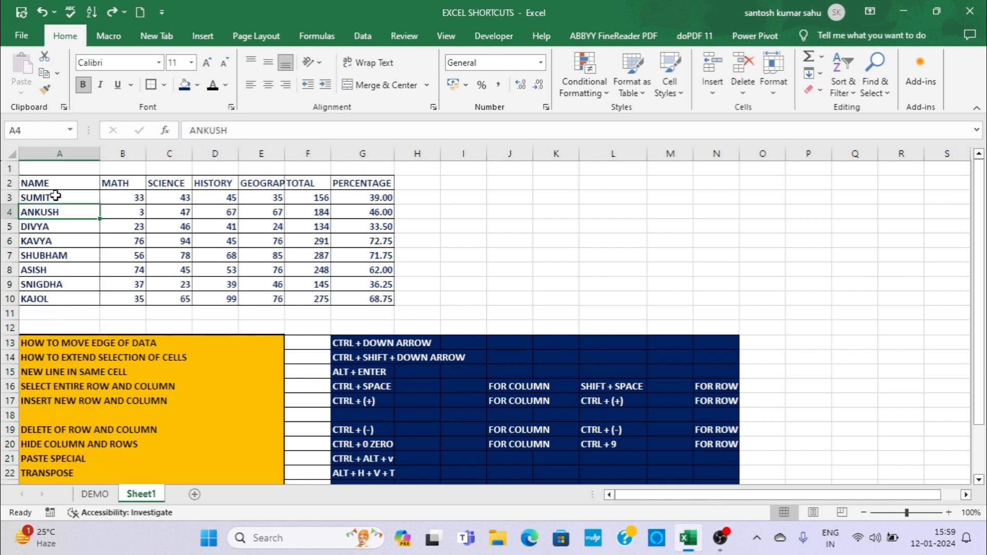
key(shift+space)
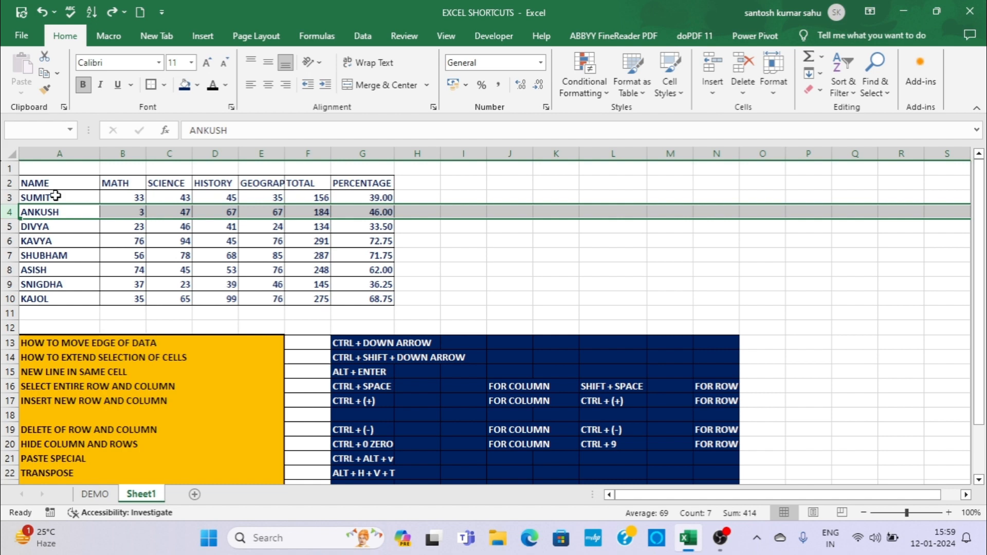
key(Right)
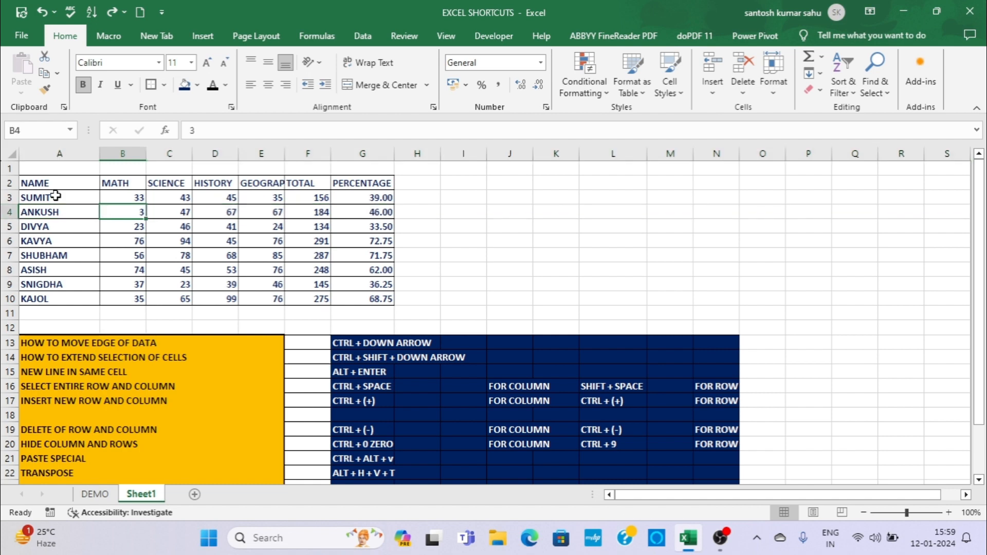
key(Down)
key(Down)
key(Down)
key(Down)
key(Down)
key(Down)
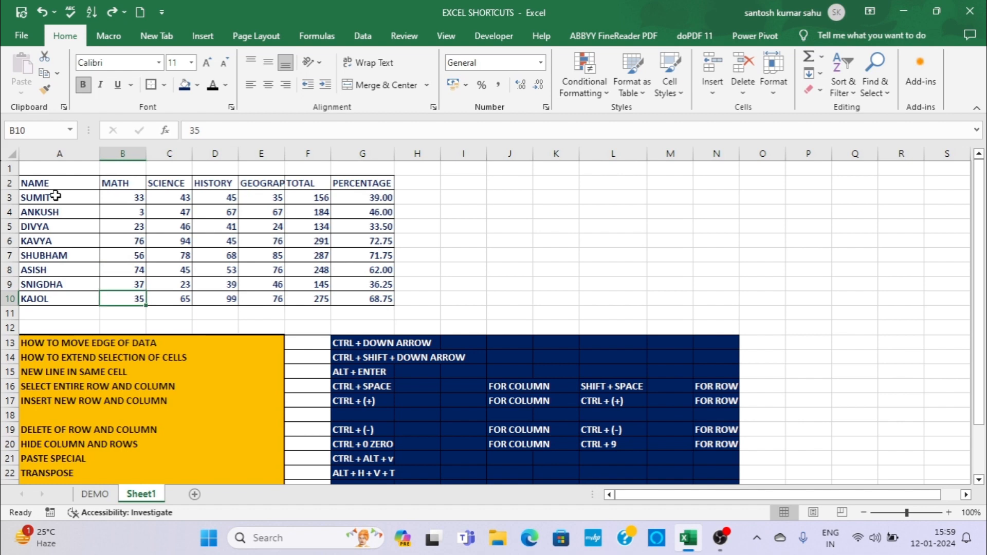
key(Up)
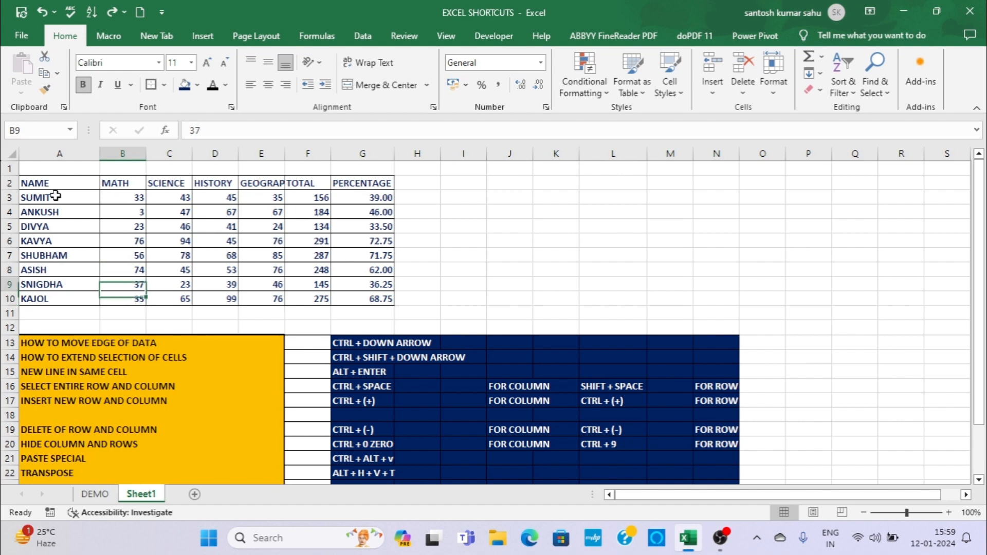
key(Up)
Step: Insert a blank column before the NAME column, selecting the whole column from the header cell A2
key(ctrl+Up)
key(ctrl+Up)
key(Left)
key(Down)
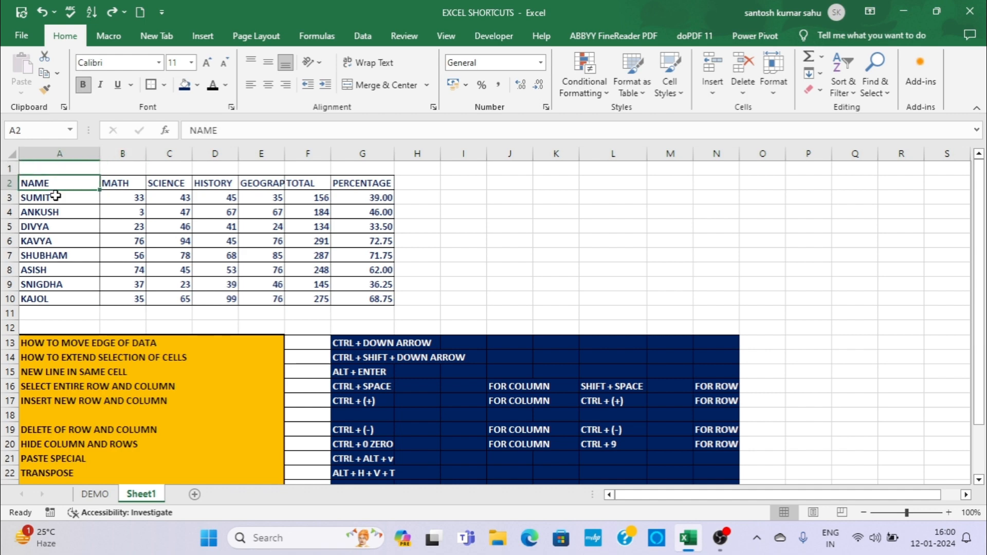
key(ctrl+space)
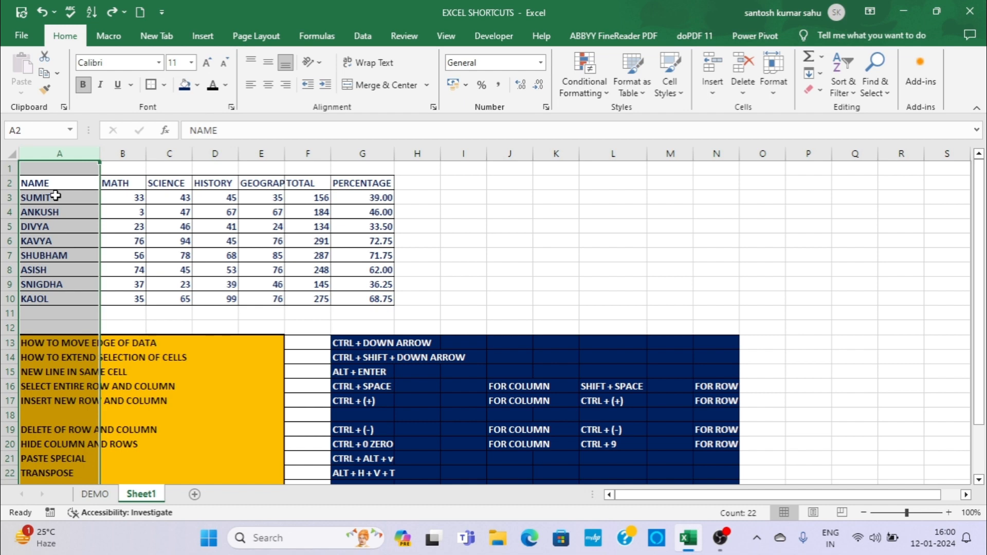
key(ctrl+plus)
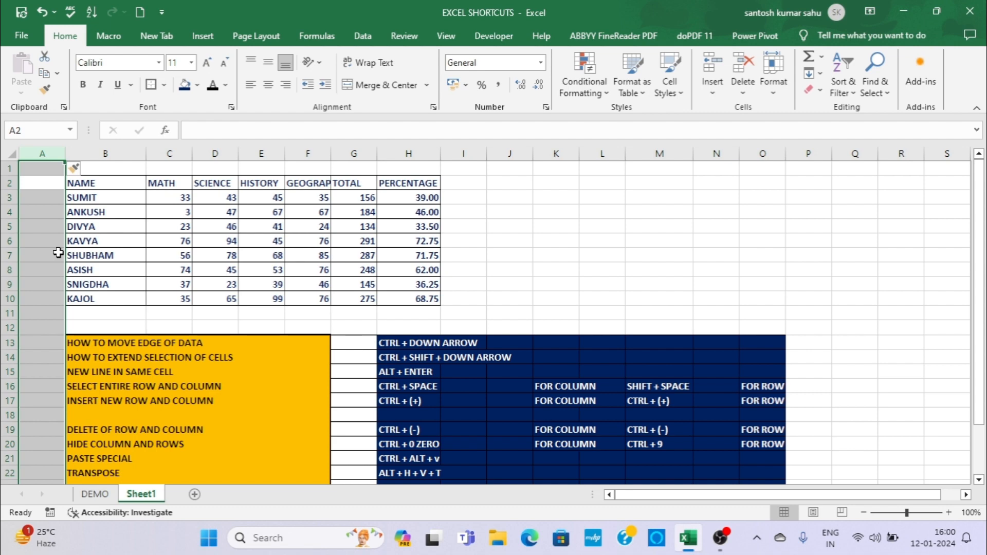
Step: Delete the selected blank column A before the NAME column
key(ctrl+minus)
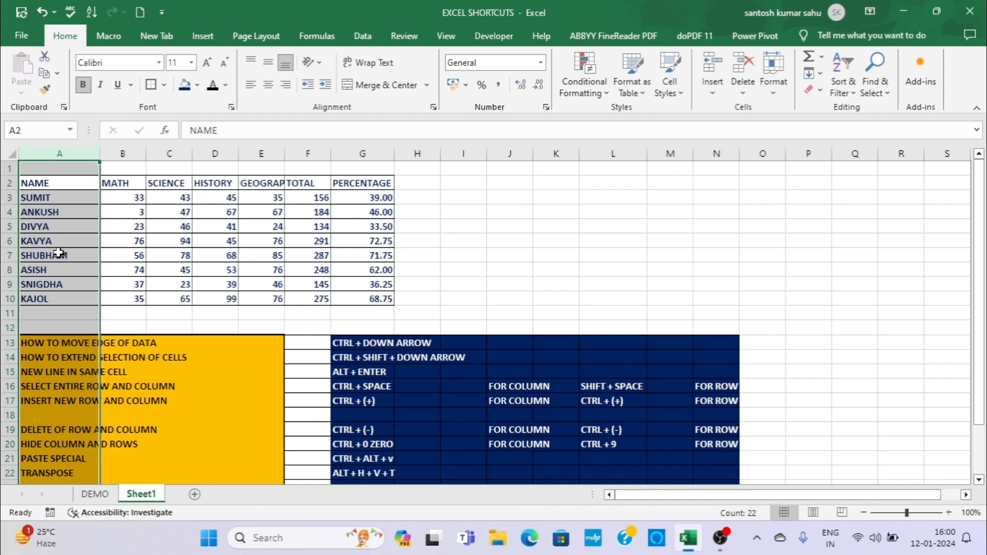
Step: Insert a blank row at row 6 with the entire row selected, and delete that blank row again
click(61, 243)
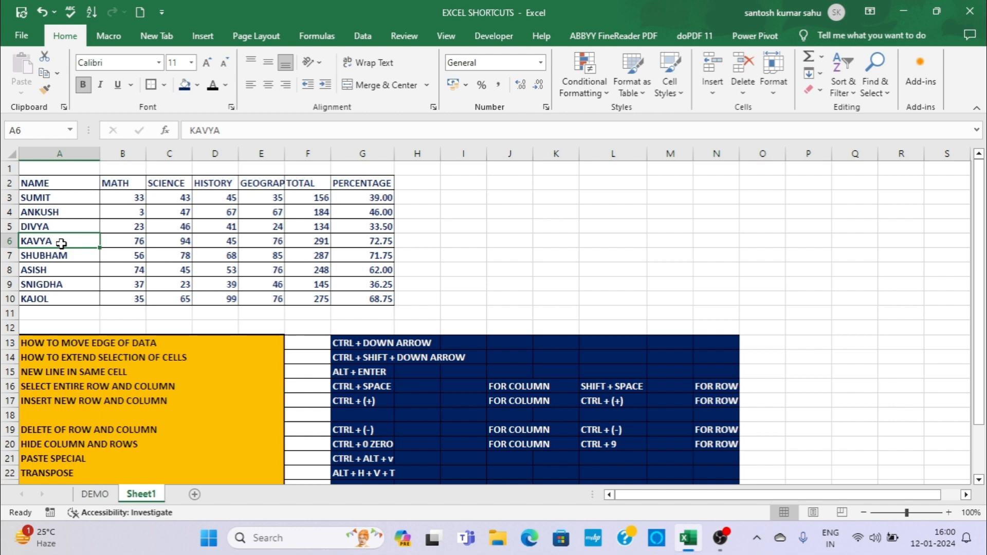
key(shift+space)
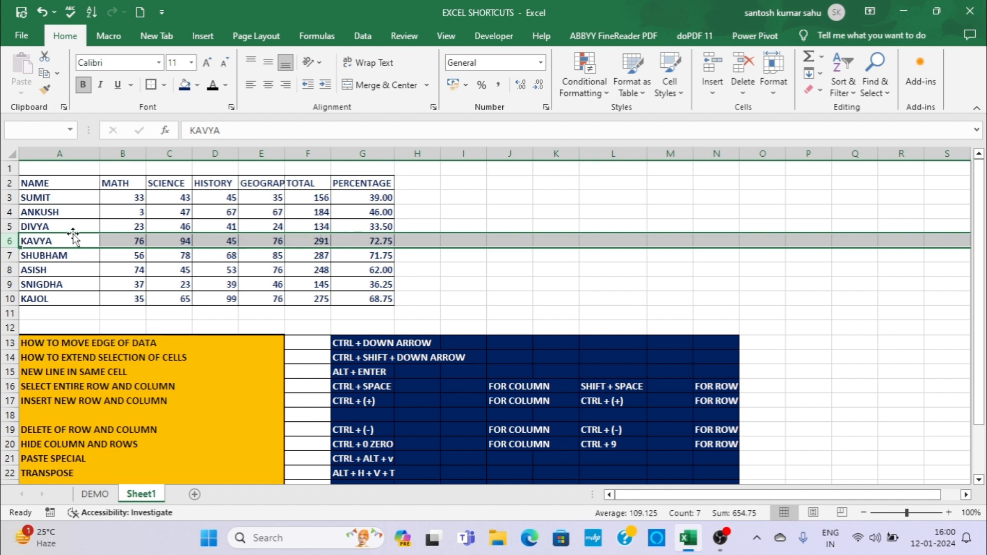
key(ctrl+plus)
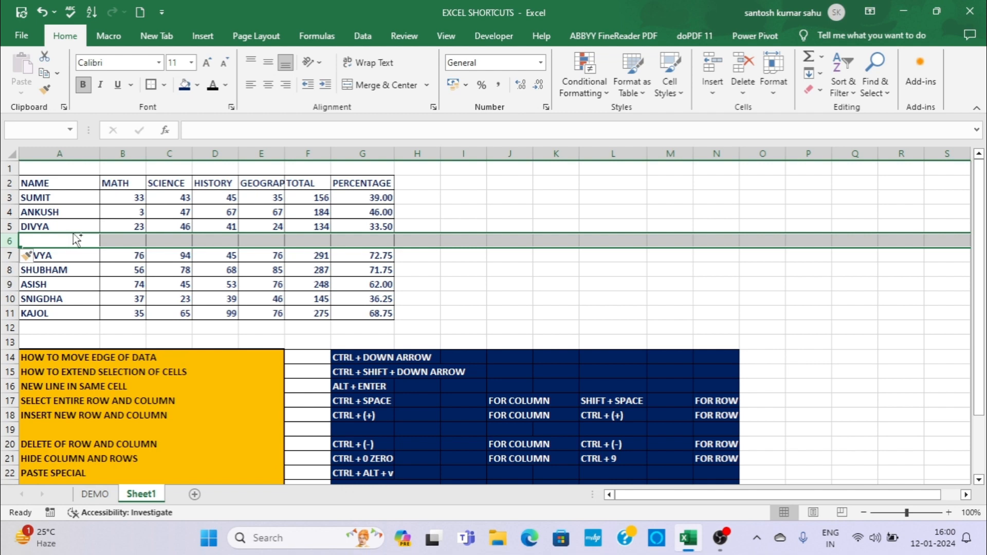
key(ctrl+minus)
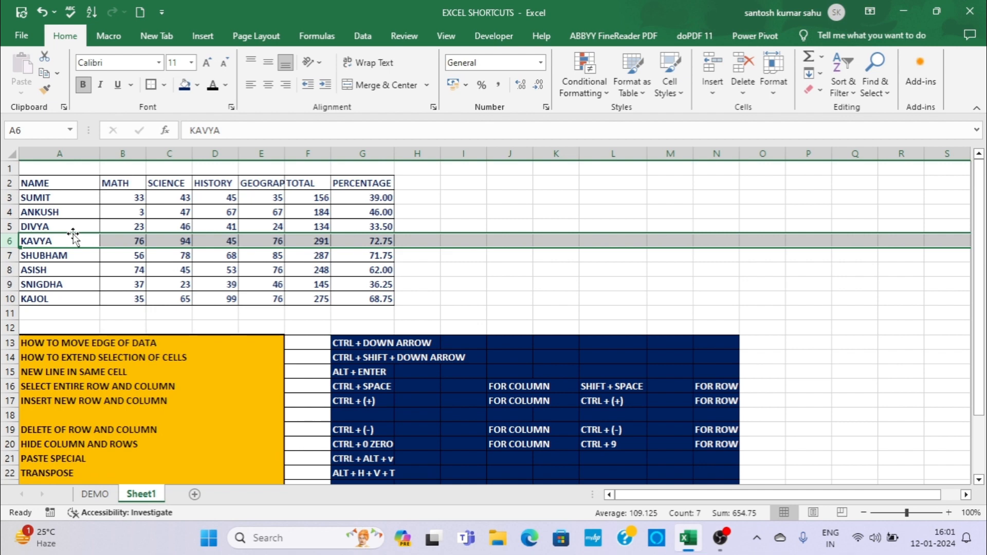
Step: Hide the GEOGRAPHY column by extending the selection from E2 down to E10, and undo the hiding
scroll(73, 236, down, 2)
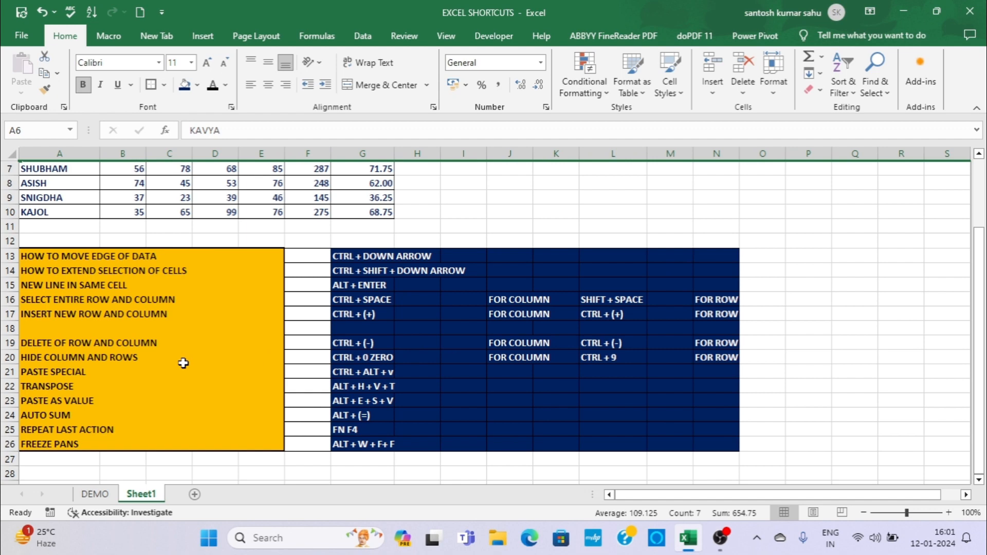
scroll(183, 363, up, 2)
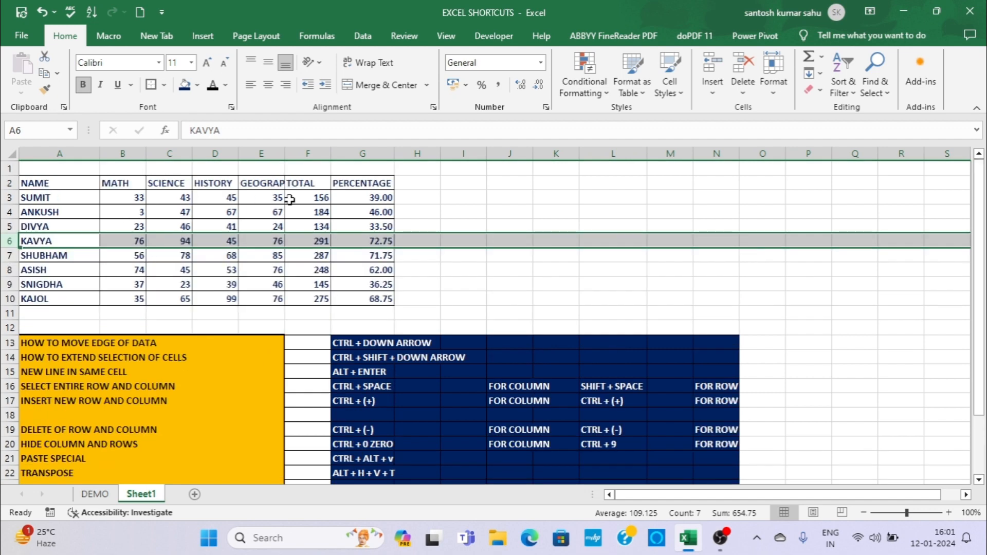
click(450, 202)
click(77, 184)
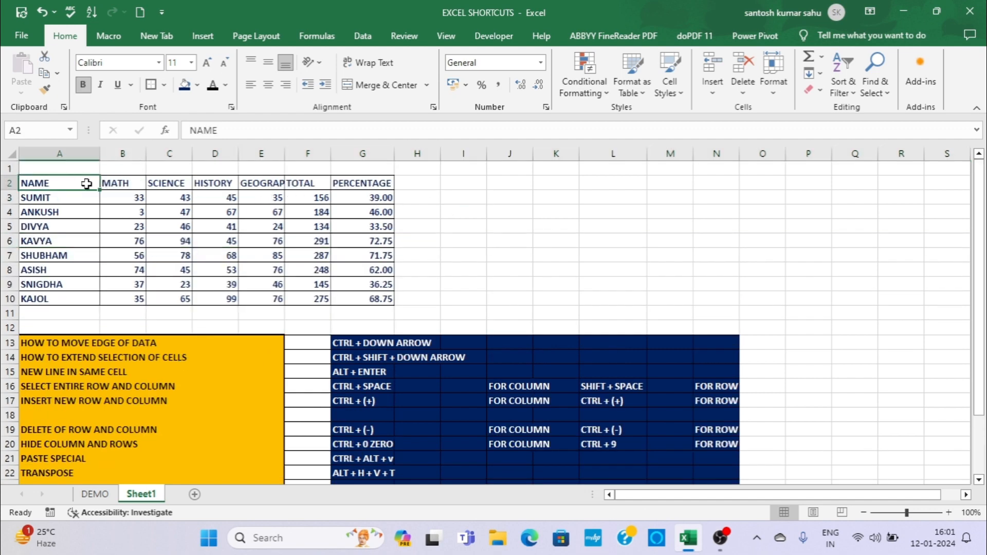
scroll(385, 194, down, 1)
scroll(391, 194, up, 1)
click(247, 183)
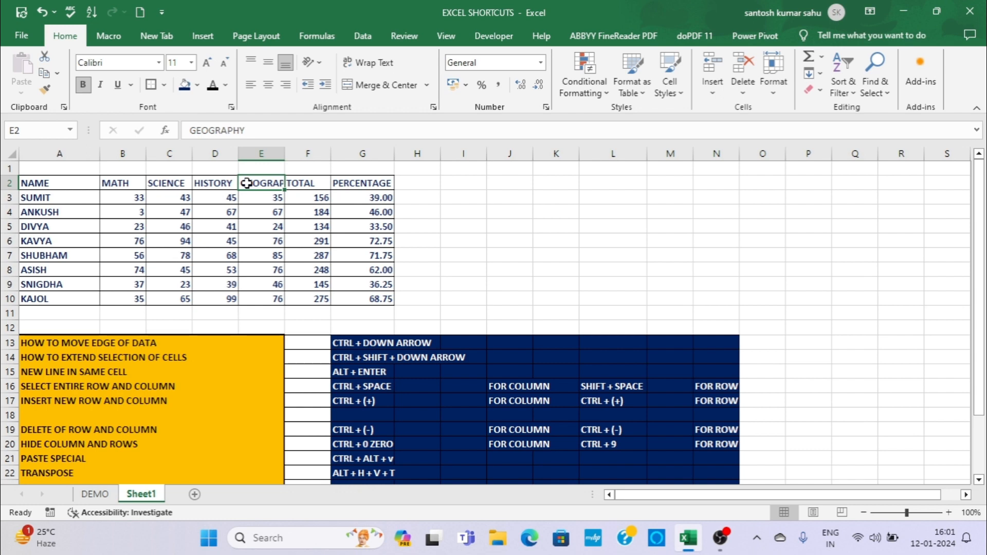
key(ctrl+shift+Down)
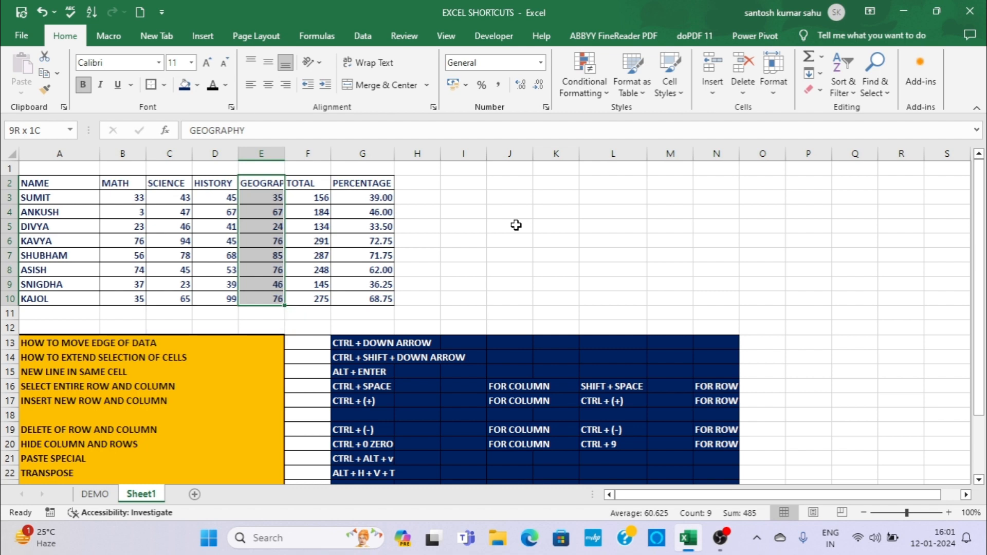
key(ctrl+0)
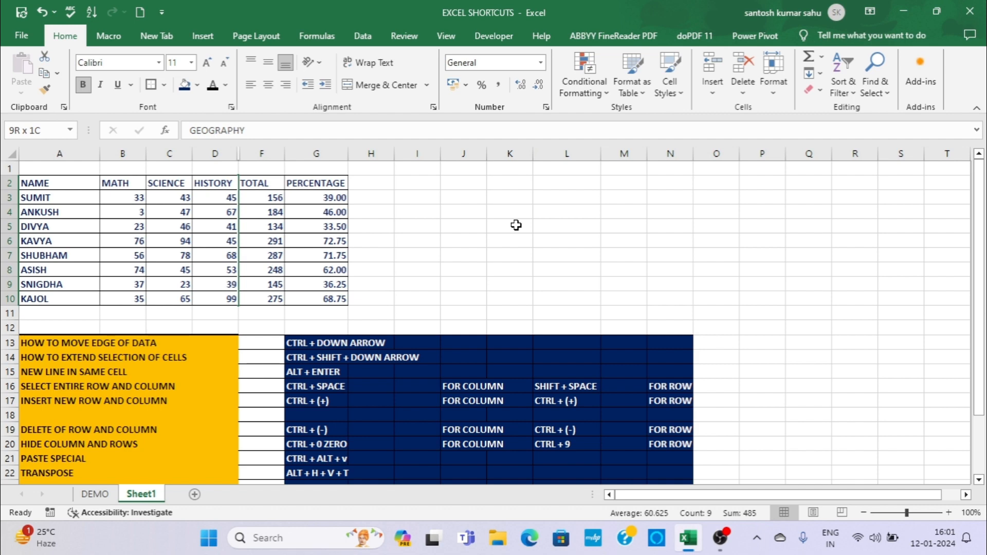
click(42, 12)
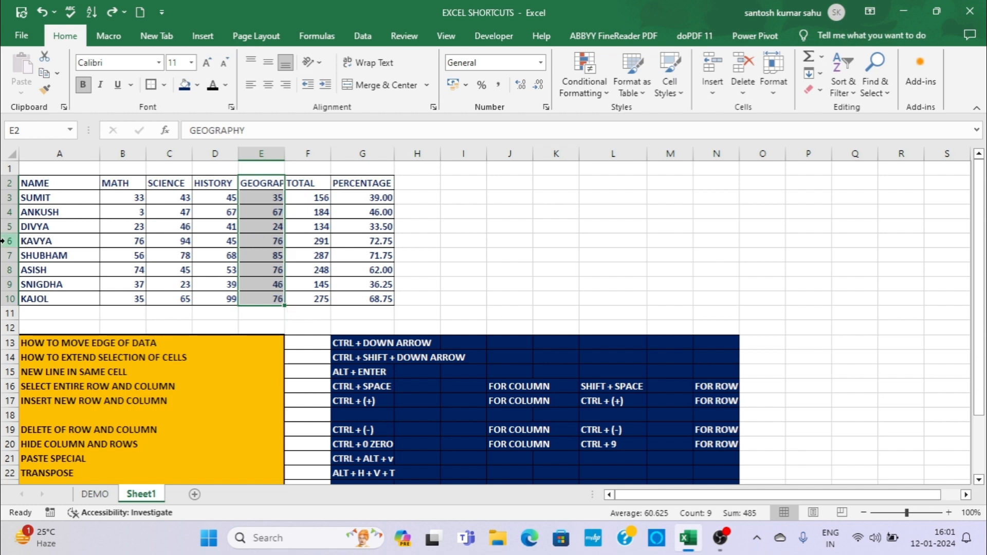
Step: Delete the entire row 6 of the marks table and undo the deletion
click(5, 241)
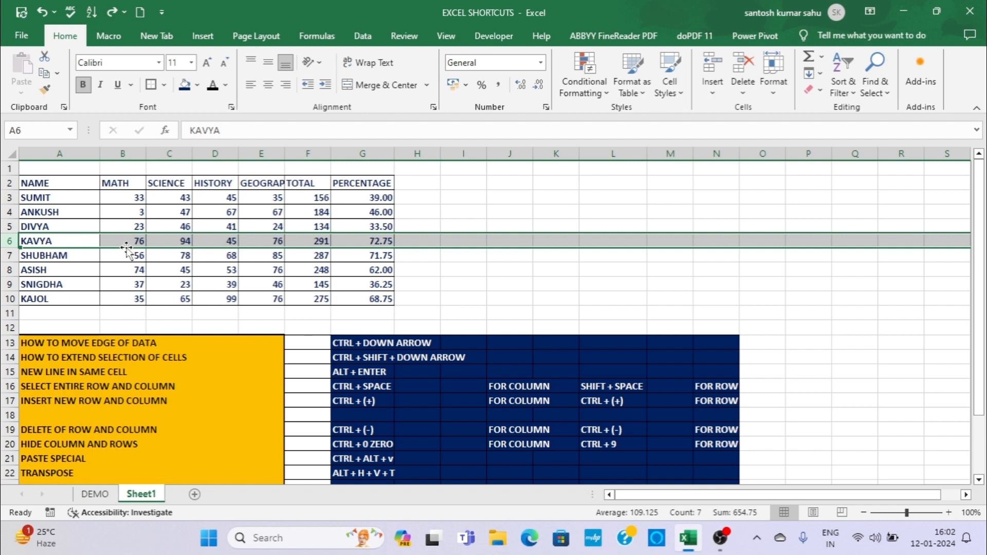
drag(127, 249, 127, 249)
key(ctrl+minus)
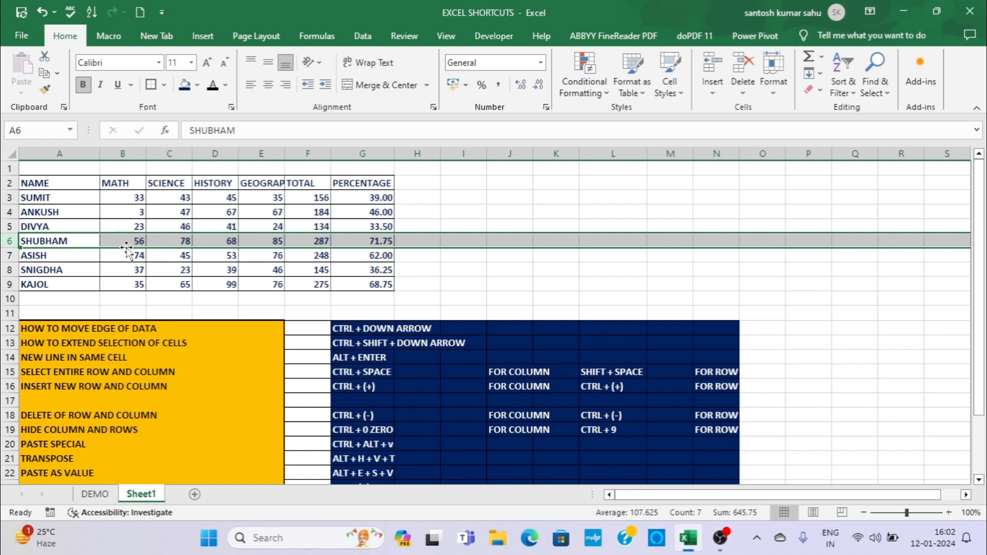
click(39, 11)
Step: Extend the selection from the NAME header over the whole marks table A2:G10 and copy it
scroll(540, 298, down, 2)
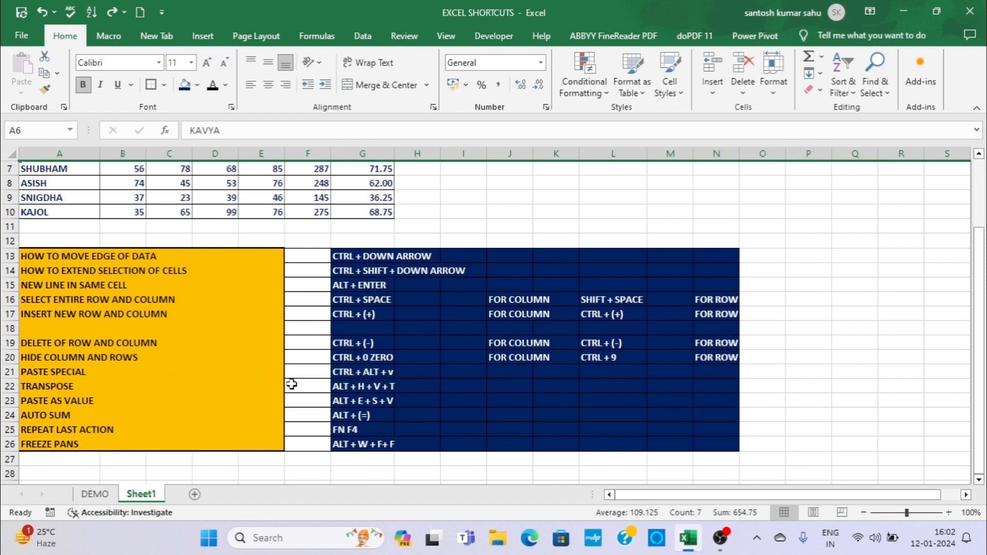
scroll(291, 384, up, 2)
click(64, 183)
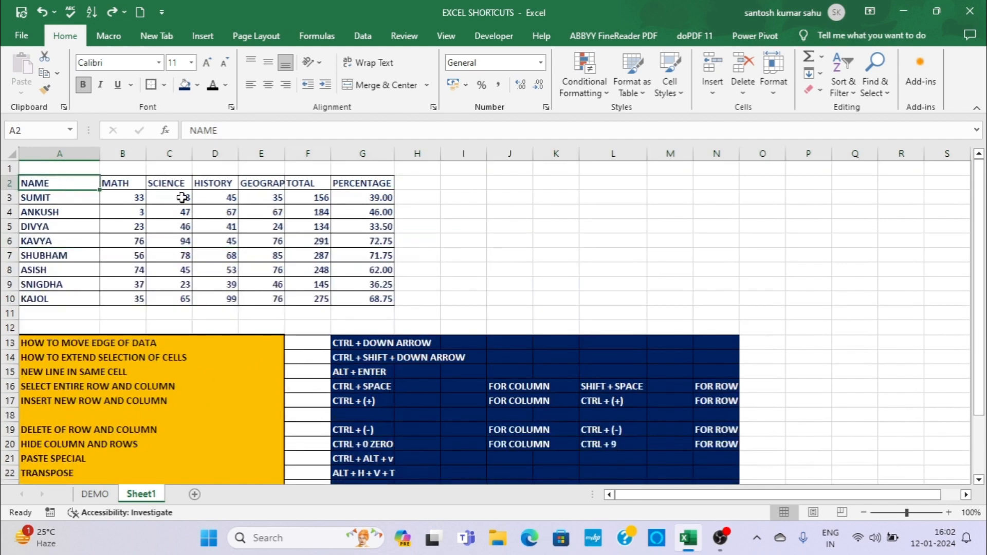
scroll(208, 212, down, 1)
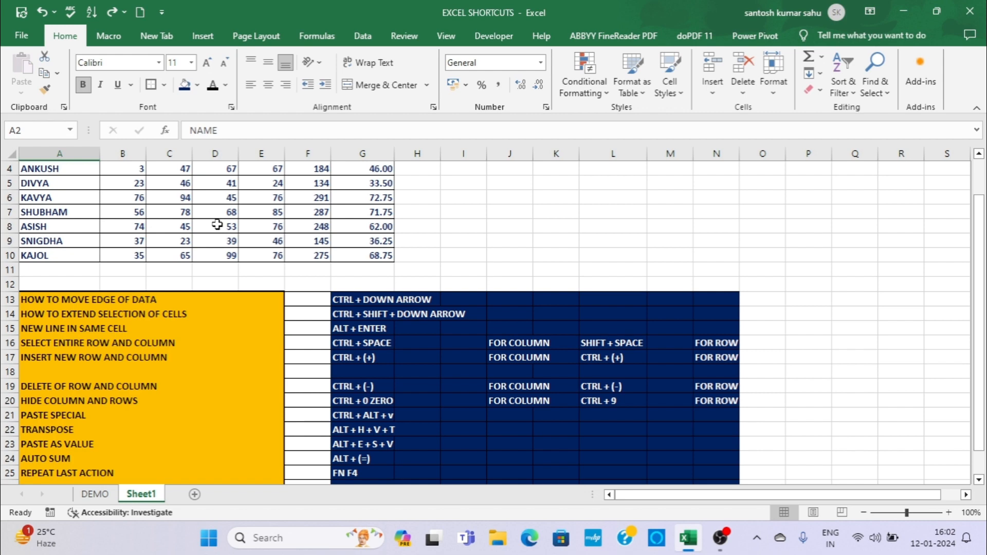
scroll(217, 225, up, 1)
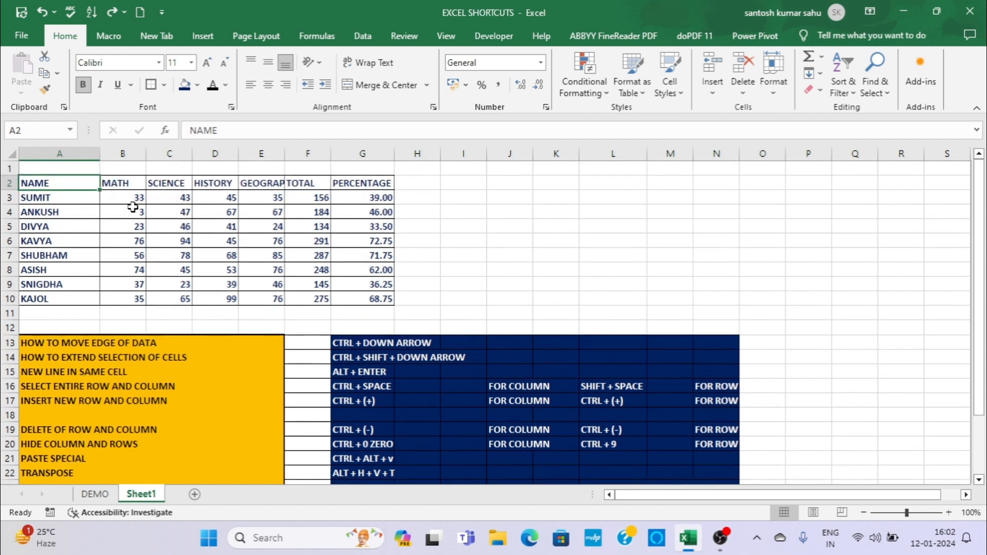
scroll(183, 212, down, 1)
scroll(183, 213, up, 1)
key(ctrl+shift+Down)
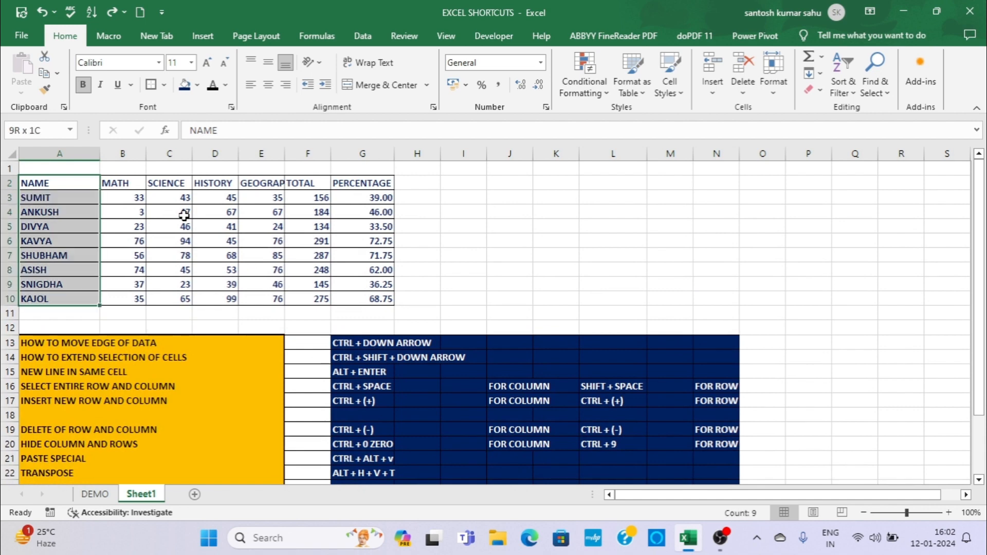
key(ctrl+shift+Right)
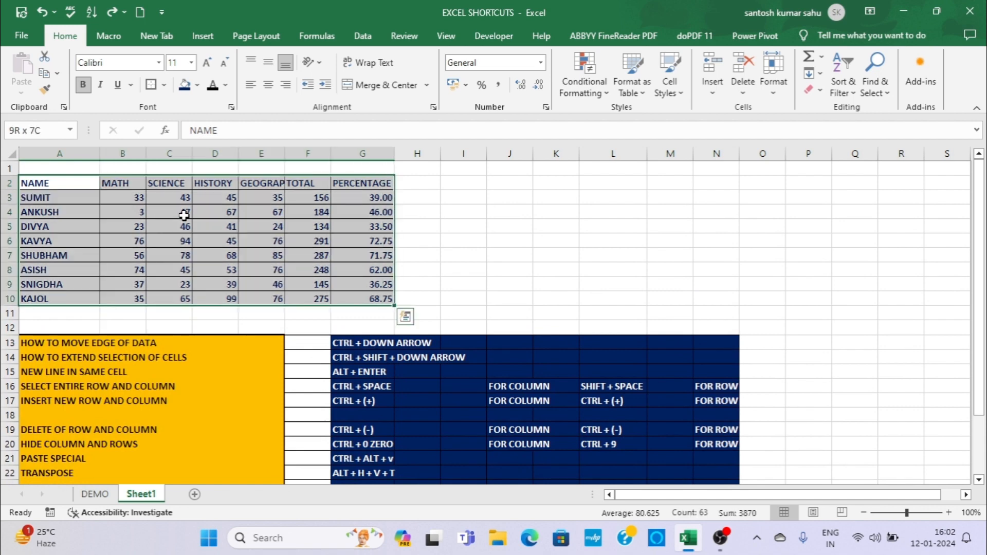
key(ctrl+c)
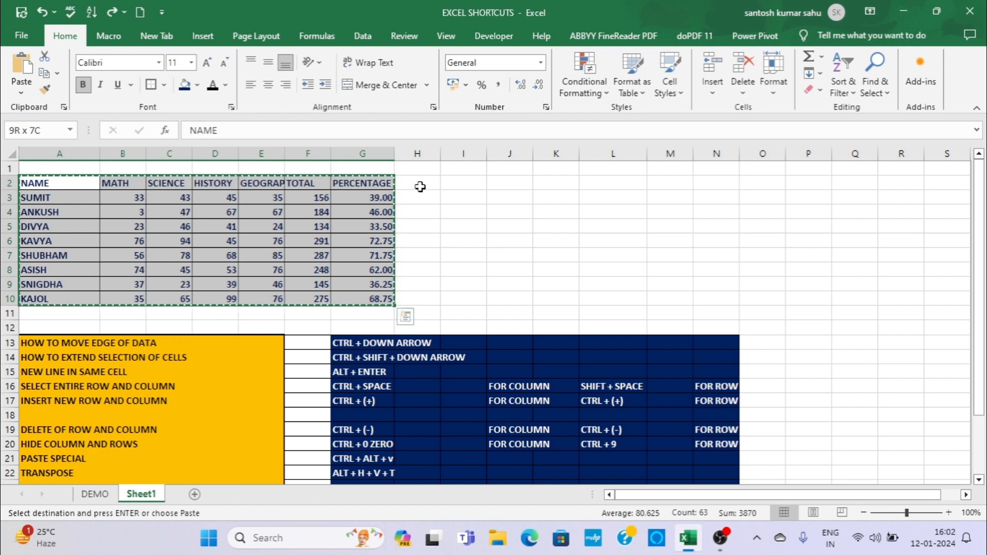
Step: Paste the copied table at cell I2 through Paste Special with the All option, and fit column O's width to its contents
click(453, 185)
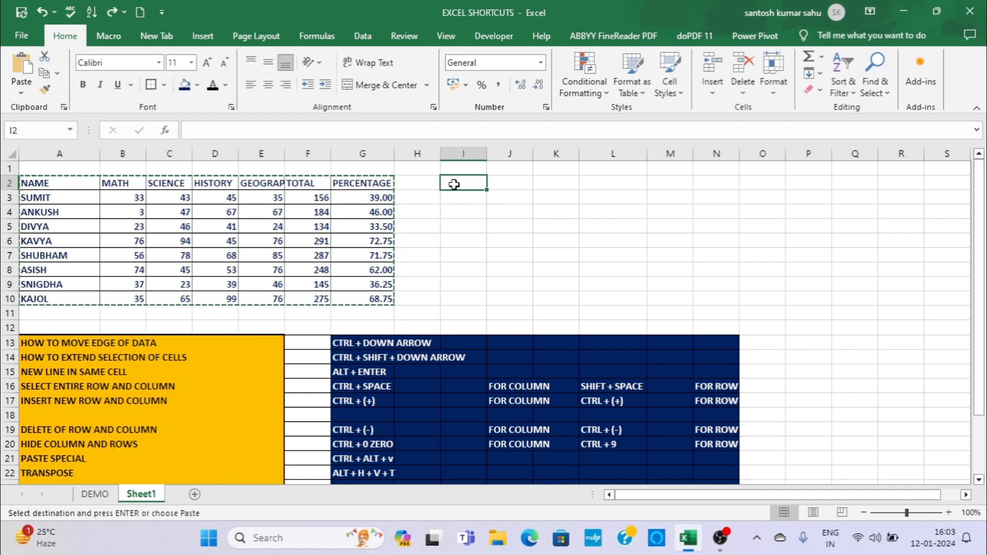
key(ctrl+alt+v)
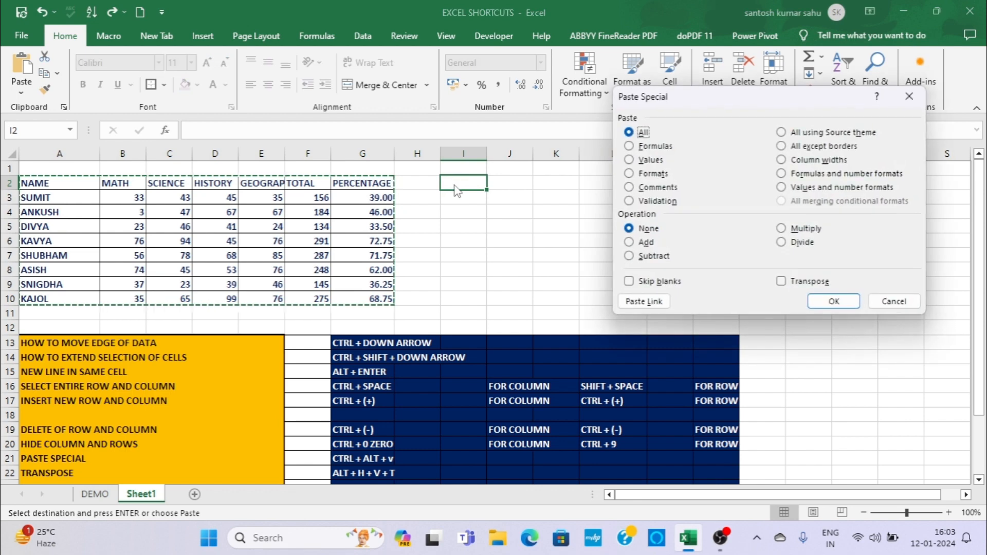
key(Return)
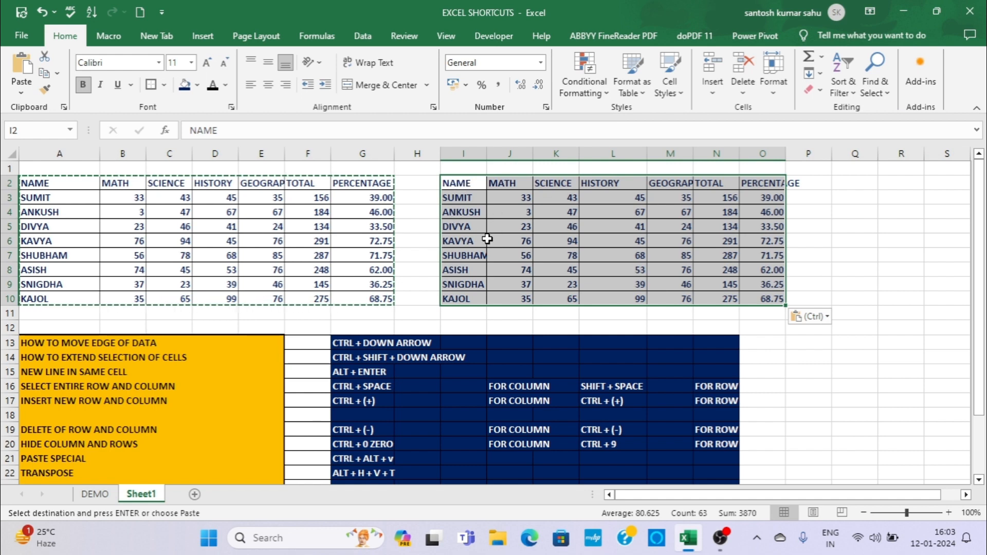
drag(787, 151, 787, 152)
double_click(787, 151)
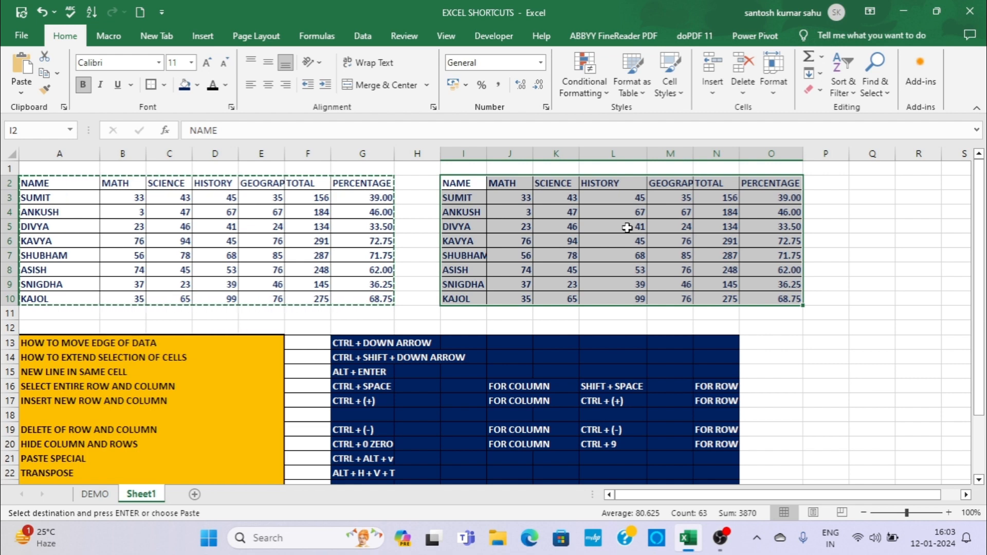
Step: Undo the column O width change and the pasted table, and select cell I4
click(40, 12)
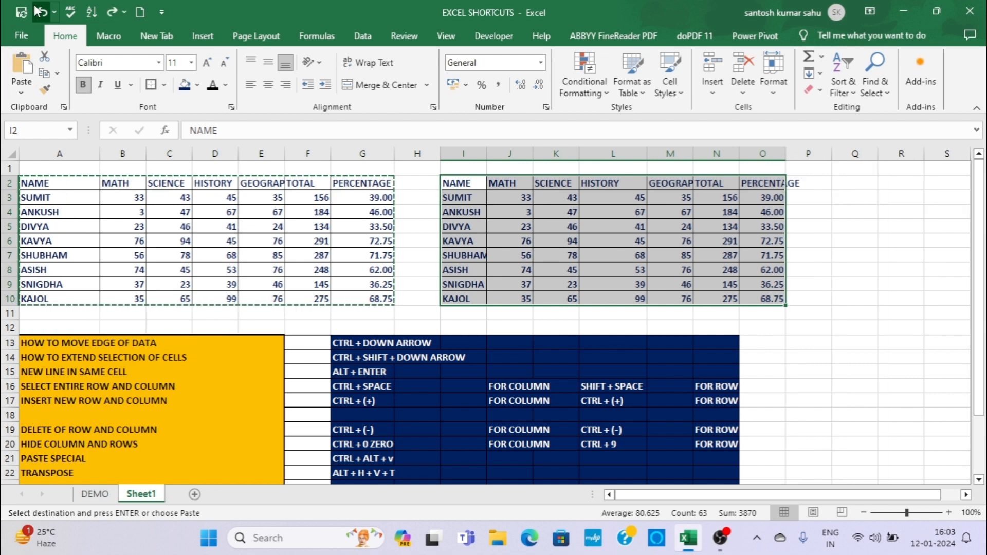
click(41, 11)
click(480, 210)
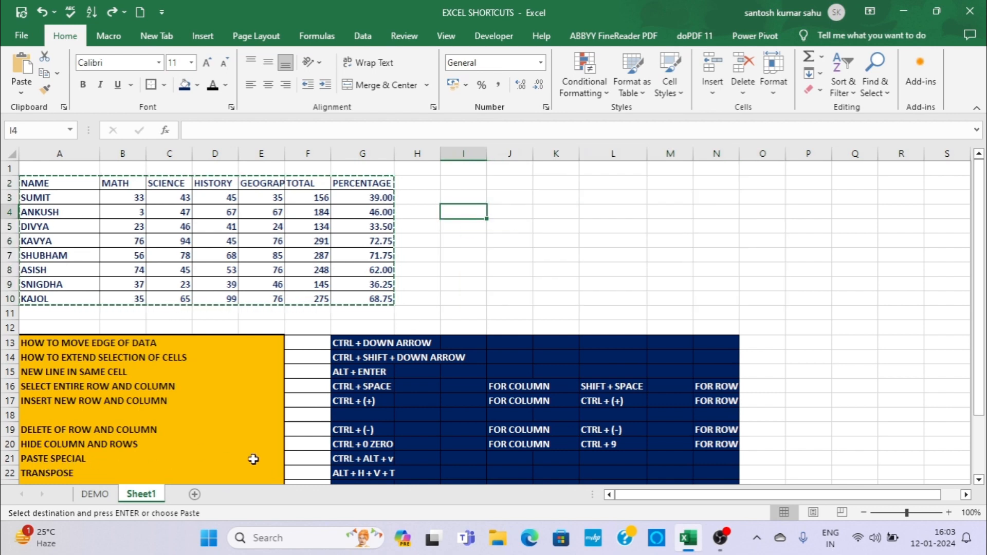
Step: Clear the old copy marking by re-entering the NAME header in cell A2, and copy the marks table A2:G10 anew
click(63, 187)
double_click(77, 184)
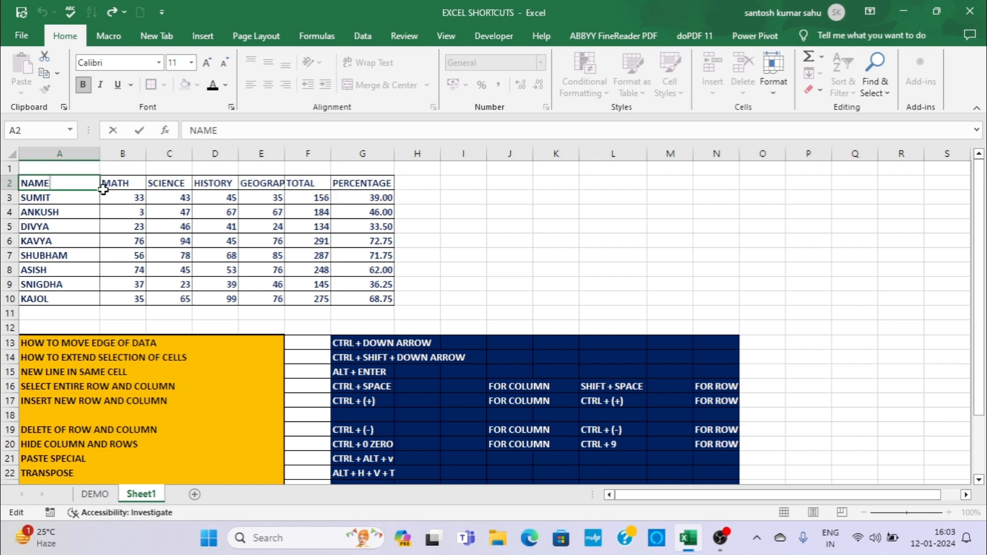
key(Return)
key(Up)
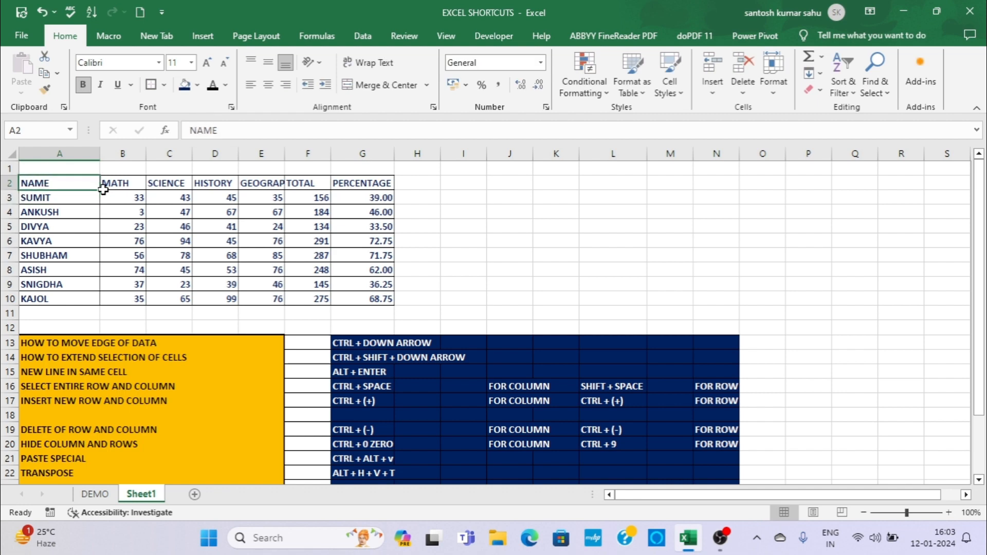
key(ctrl+shift+Down)
key(ctrl+shift+Right)
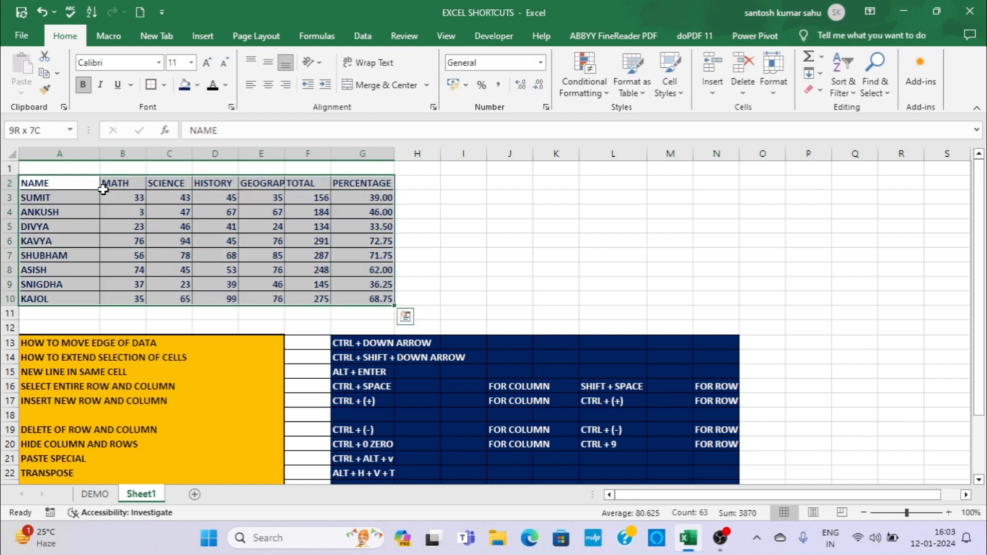
key(ctrl+c)
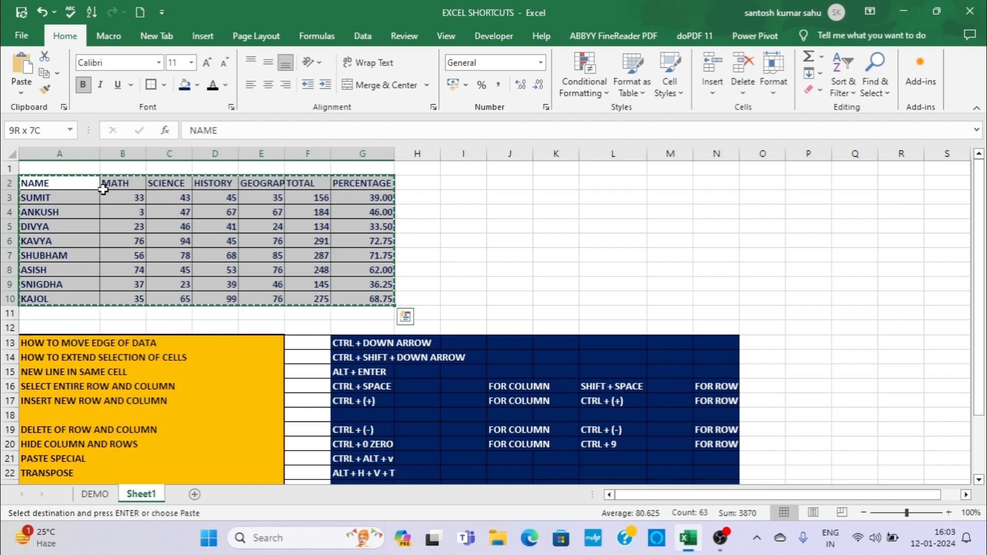
Step: Paste the copied marks table transposed, starting at cell I2
key(Right)
key(Right)
key(Right)
key(Right)
key(Right)
key(Right)
key(Right)
key(Right)
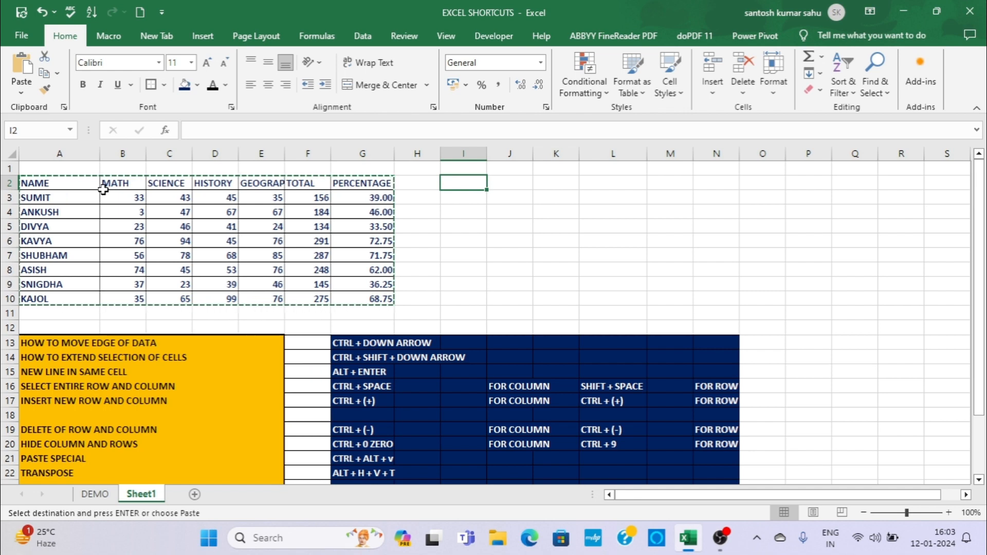
key(alt)
key(h)
key(v)
key(t)
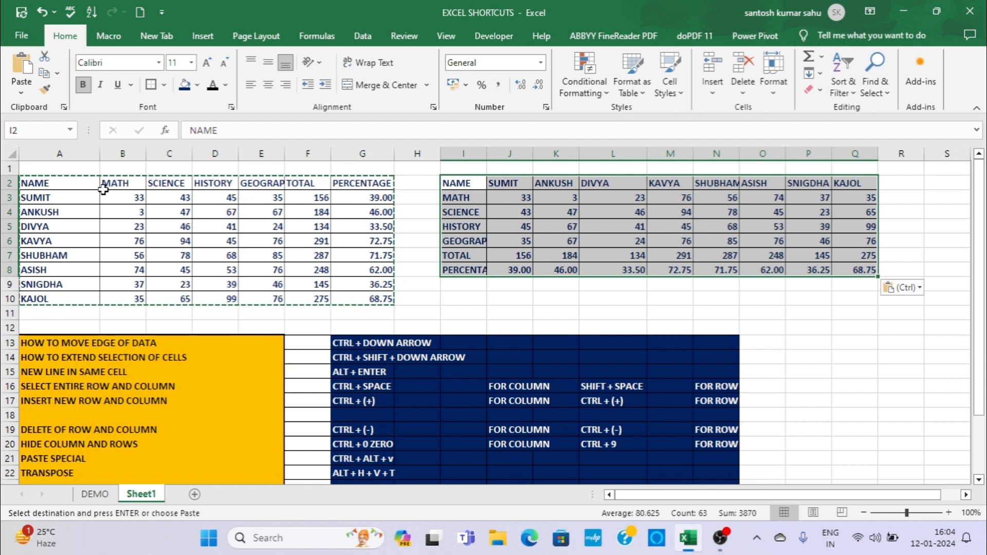
Step: Undo the transposed paste and the preceding re-entry in cell A2
scroll(106, 169, down, 1)
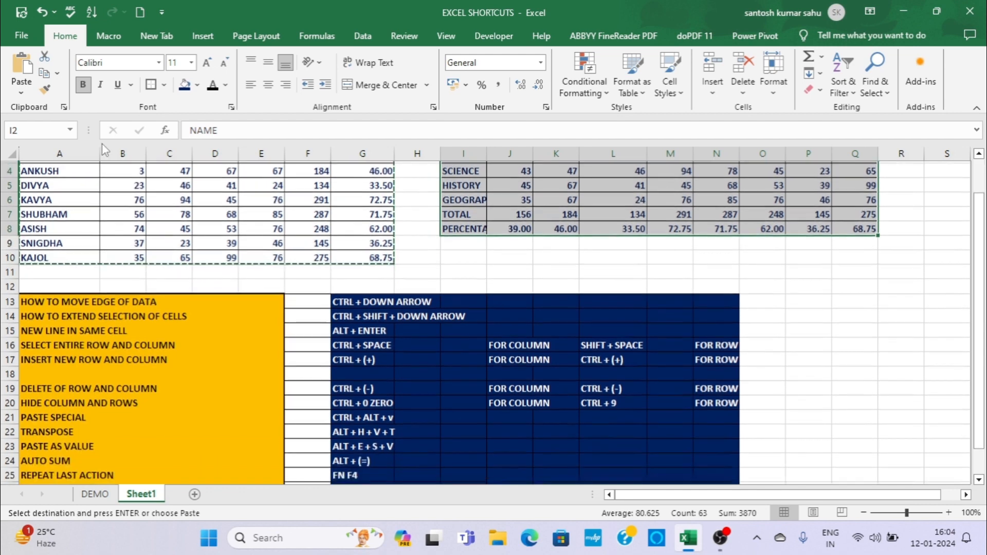
click(40, 12)
click(41, 14)
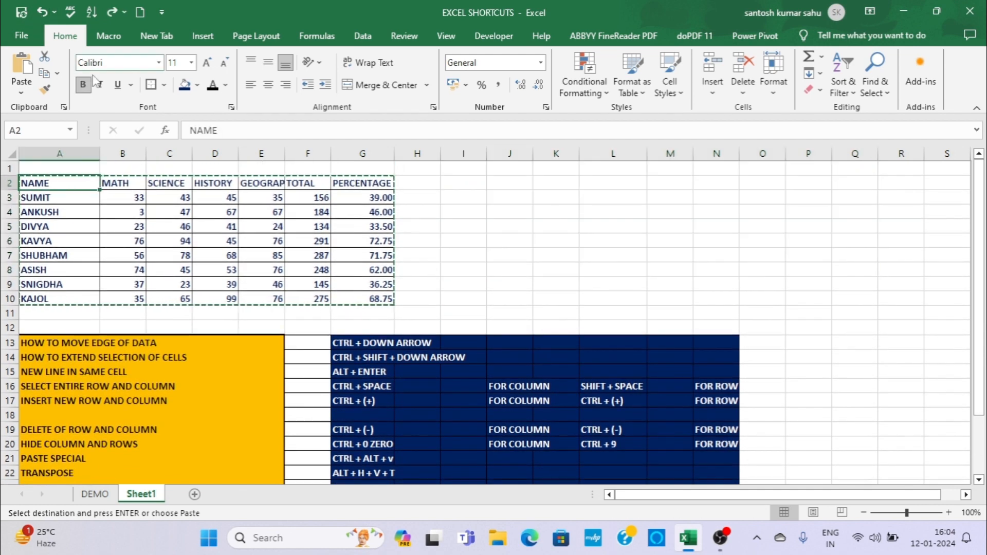
Step: Select the marks table A2:G10 and clear its copy marking by opening empty cell I6
scroll(346, 153, down, 2)
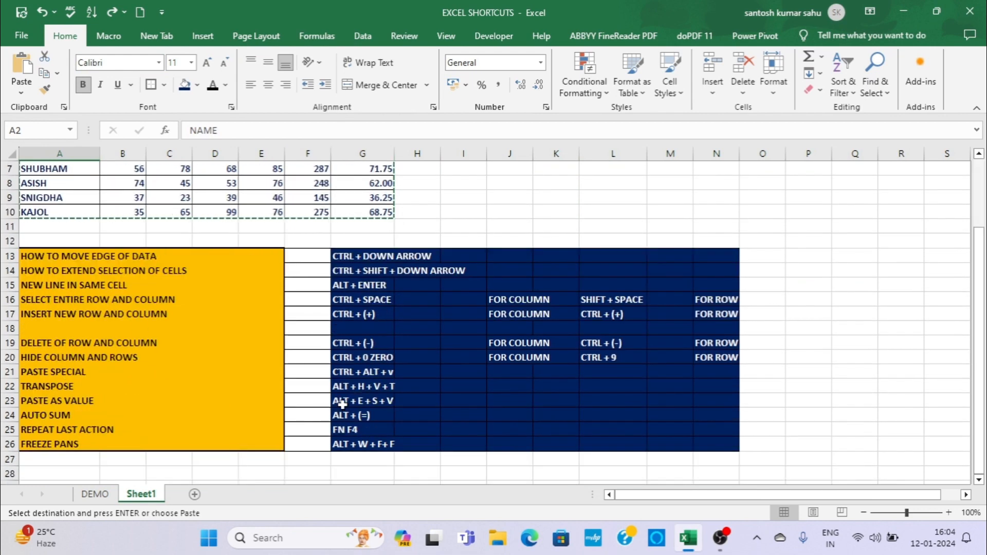
scroll(540, 285, up, 2)
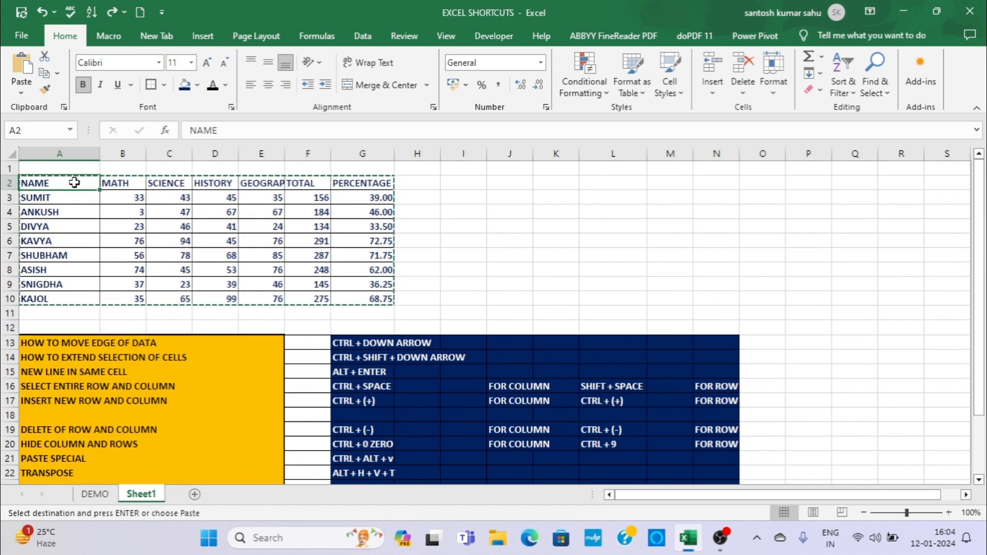
key(ctrl+shift+Down)
key(ctrl+shift+Right)
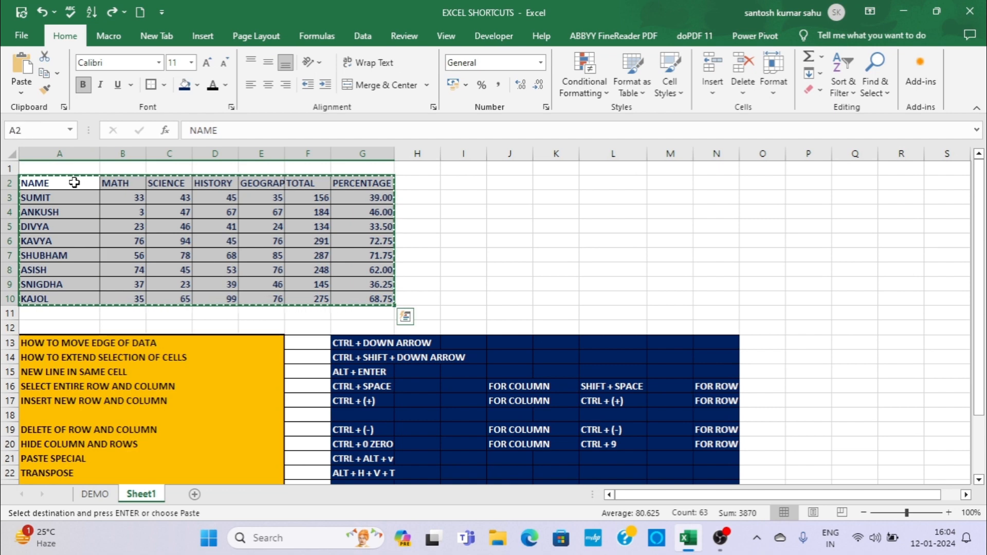
scroll(211, 218, down, 1)
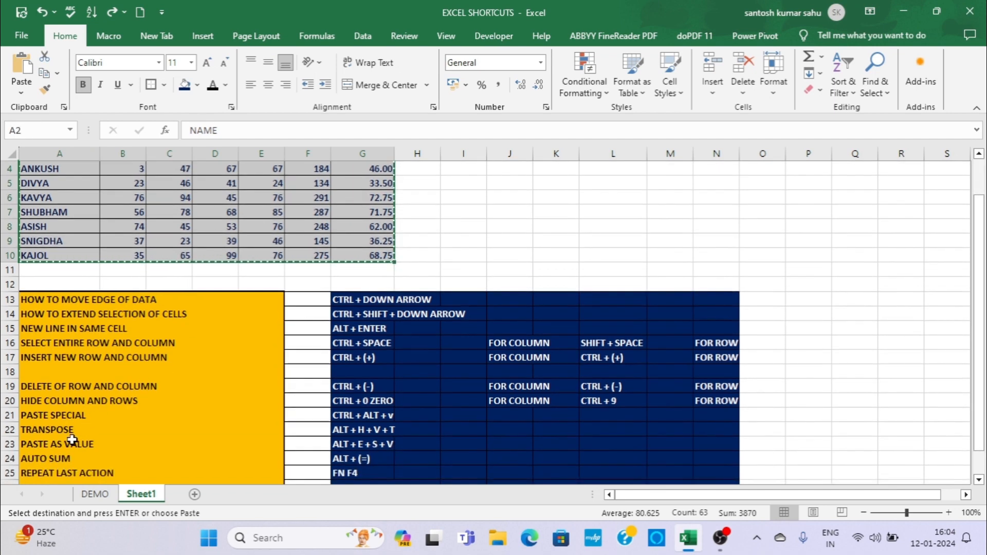
scroll(438, 253, up, 1)
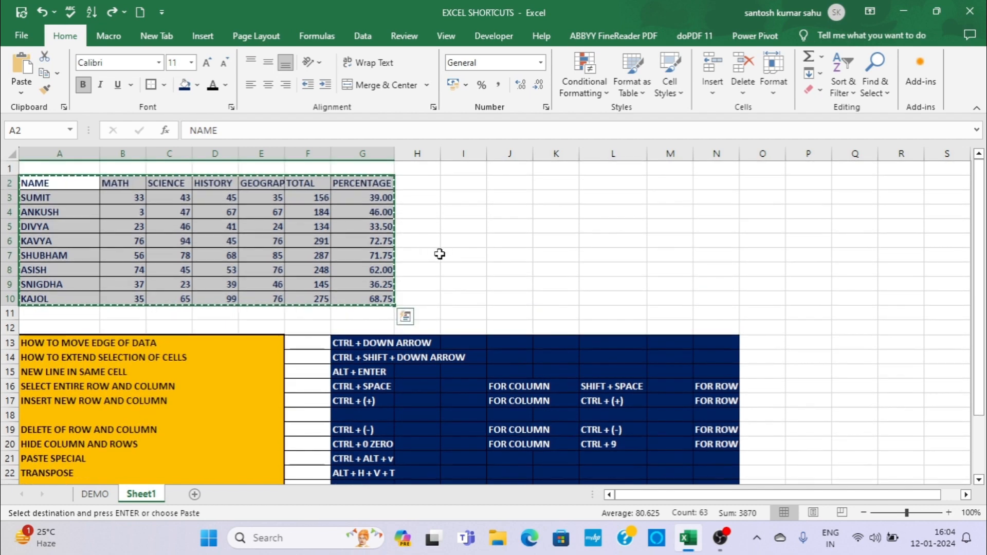
double_click(459, 242)
Step: Try a regular paste of the TOTAL column F2:F10 at cell I2, and undo it
click(308, 183)
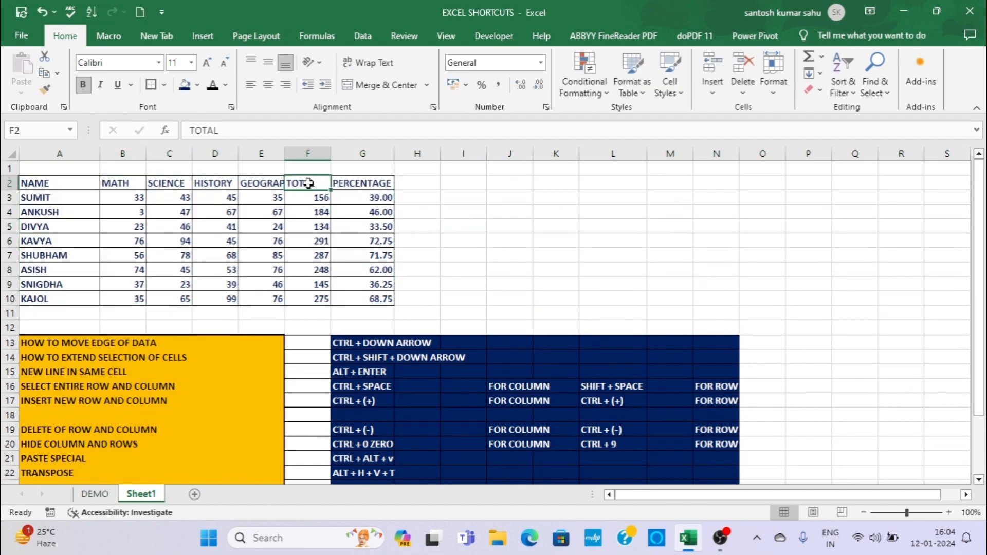
click(308, 196)
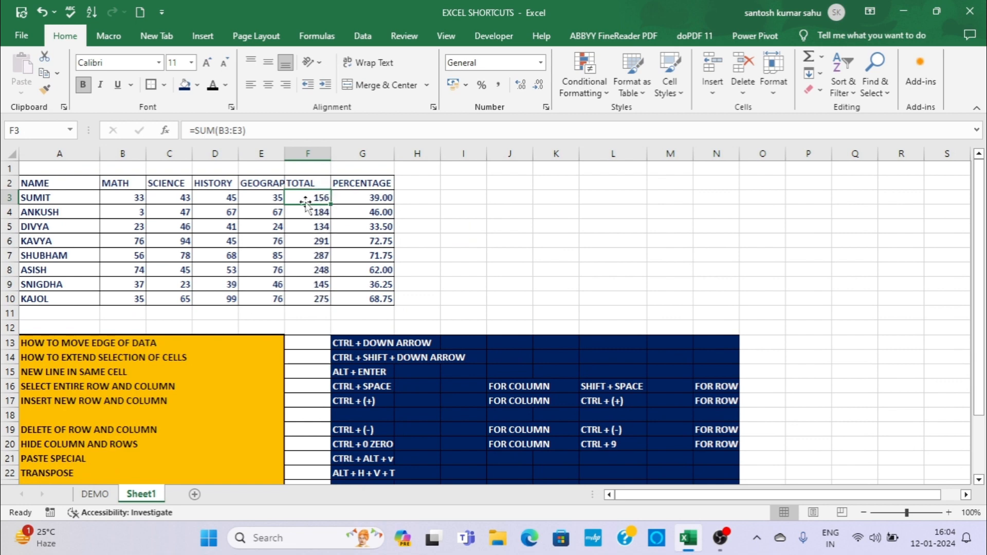
click(315, 184)
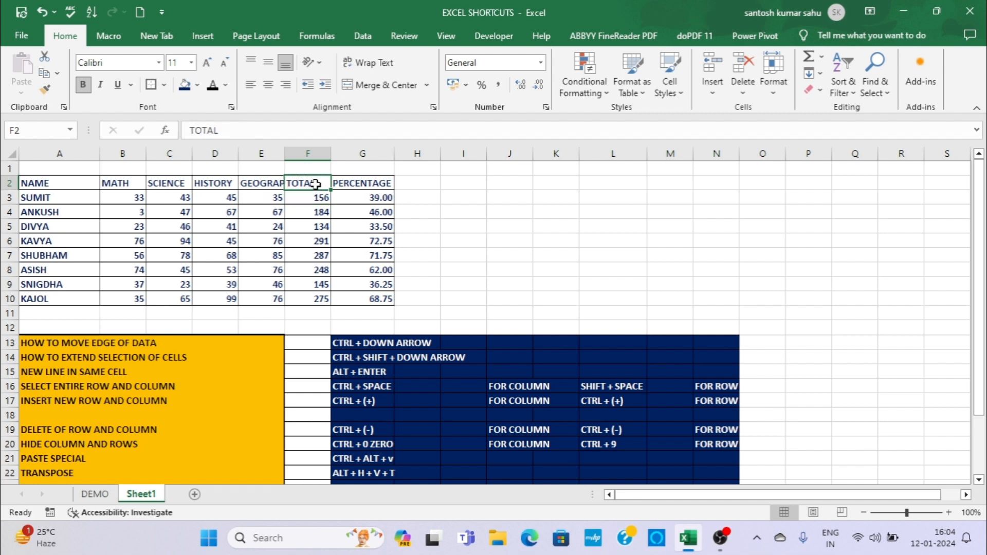
key(ctrl+shift+Down)
key(ctrl+c)
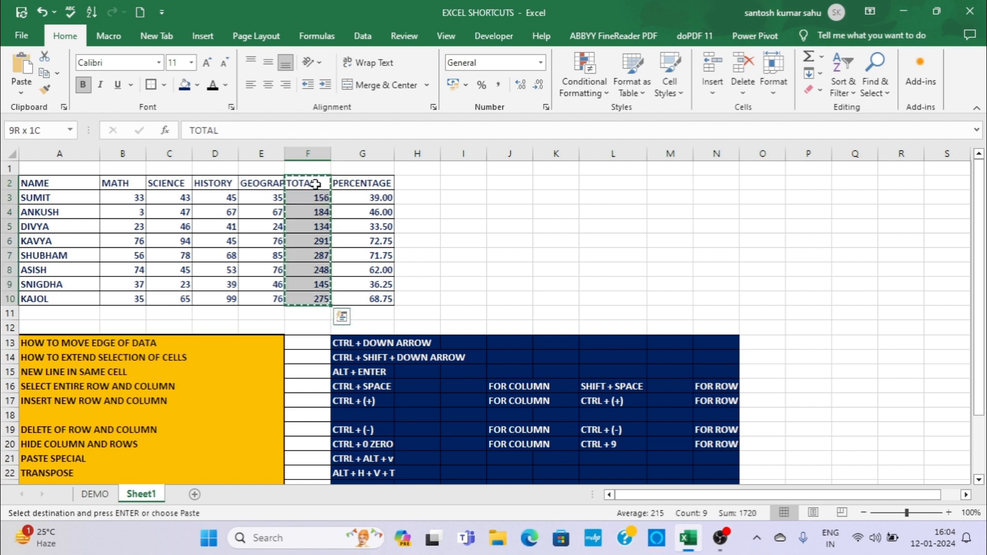
click(447, 184)
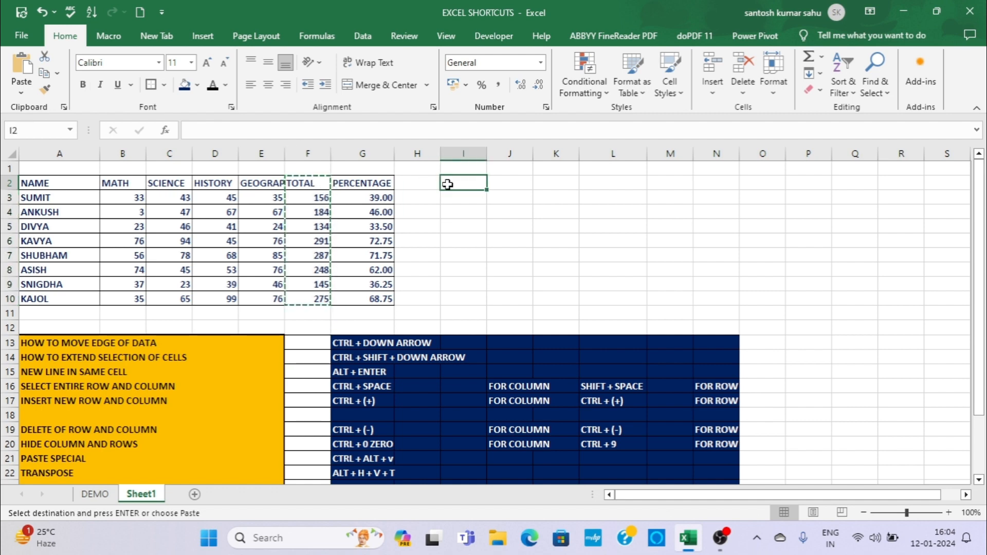
key(ctrl+v)
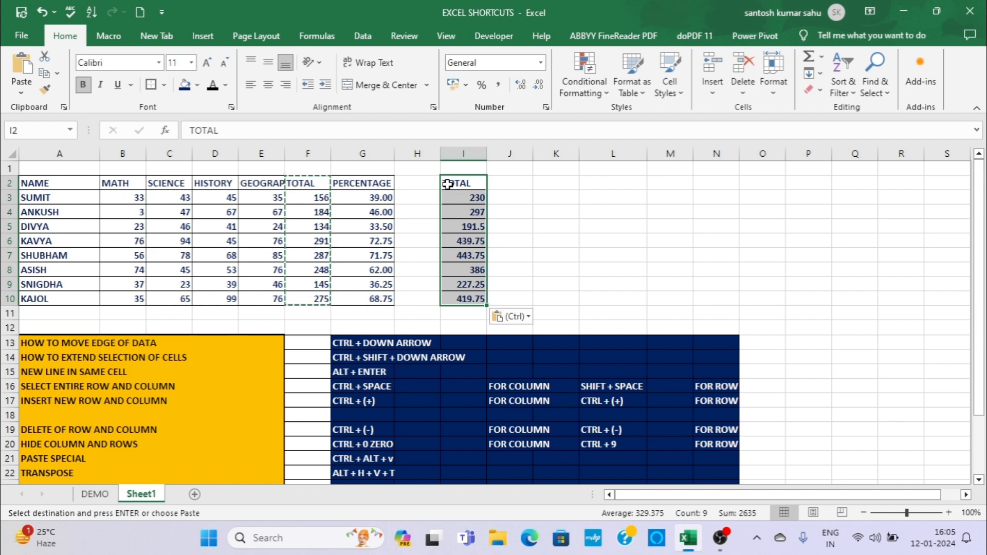
key(ctrl+z)
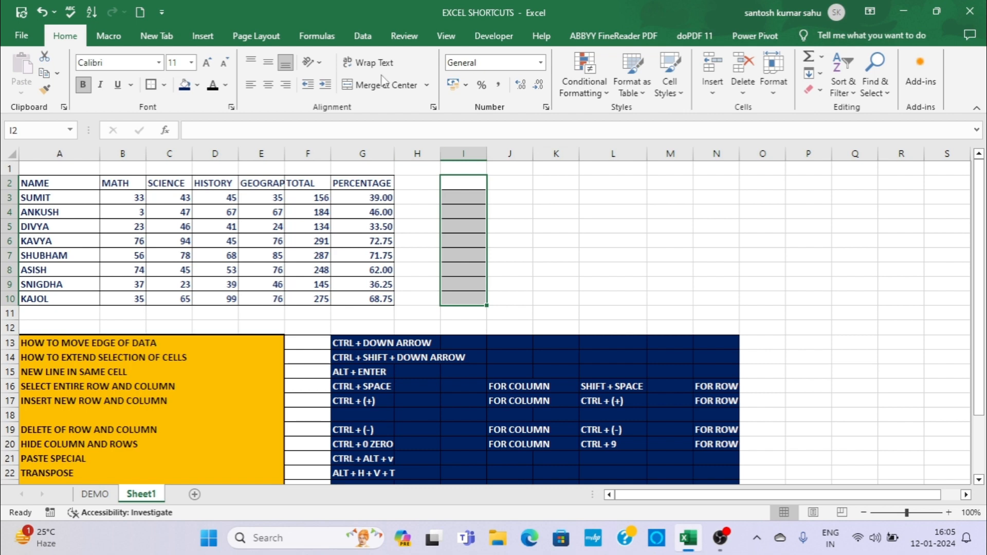
Step: Copy the TOTAL column F2:F10 again and move to cell K2 as the paste destination
scroll(389, 165, down, 1)
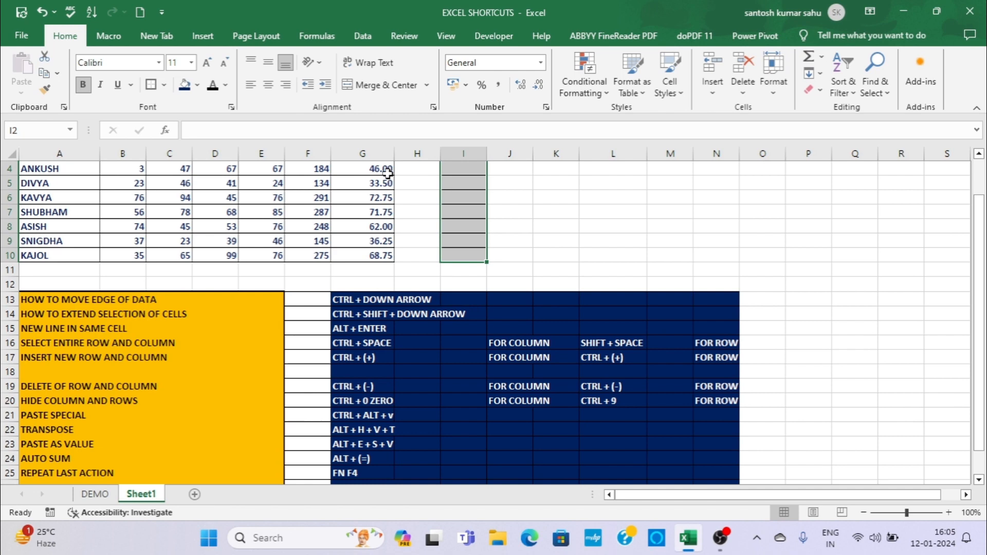
scroll(388, 173, up, 1)
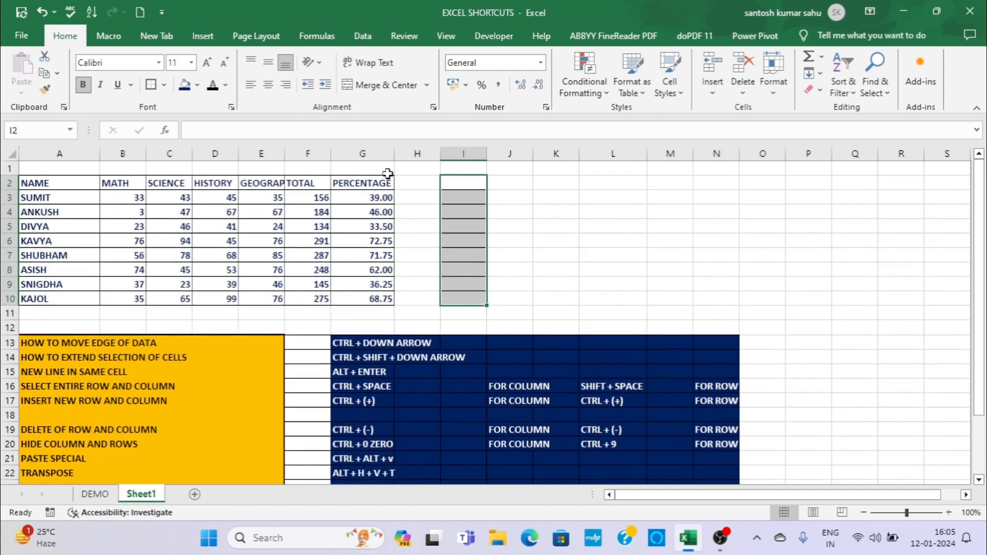
click(312, 185)
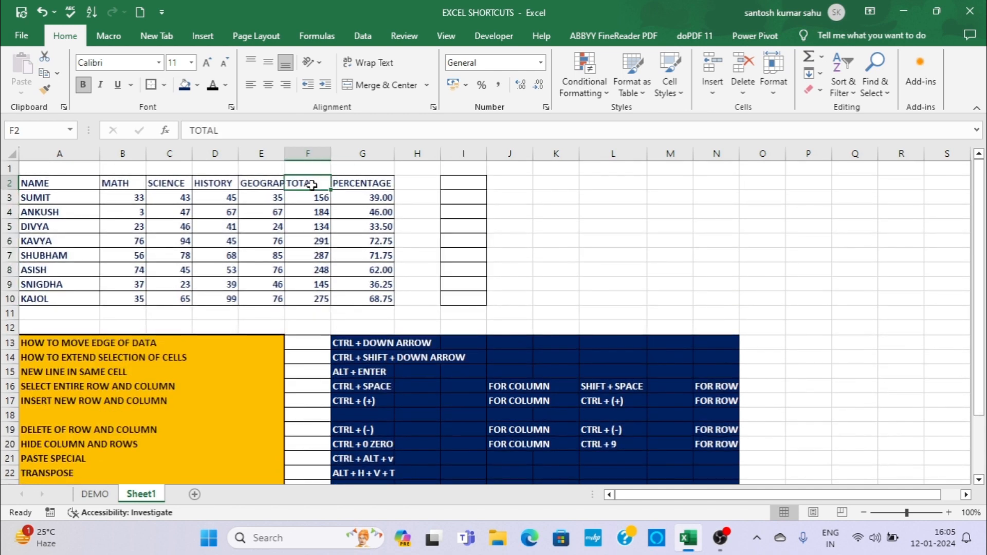
key(ctrl+shift+Down)
key(ctrl+c)
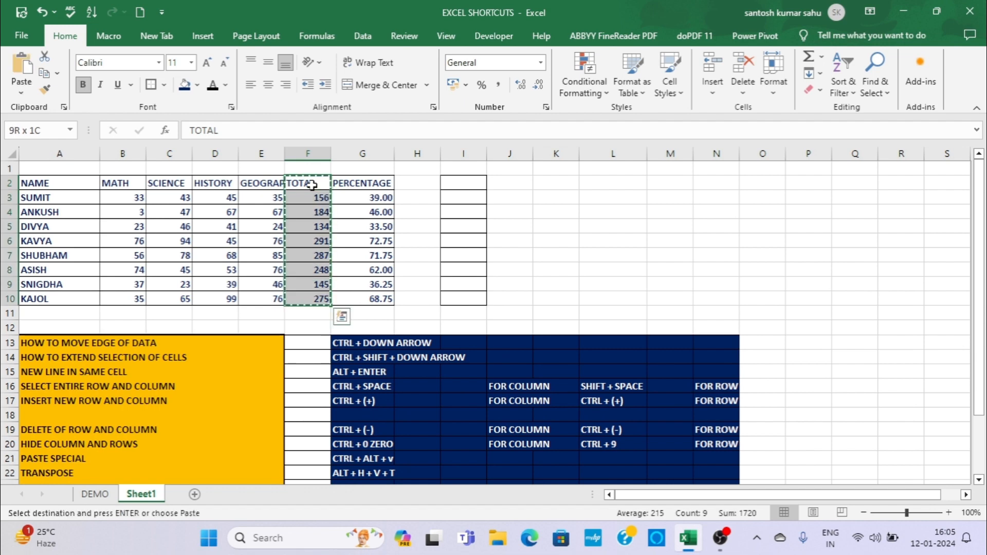
key(Right)
key(Right)
key(Right)
key(Right)
key(Right)
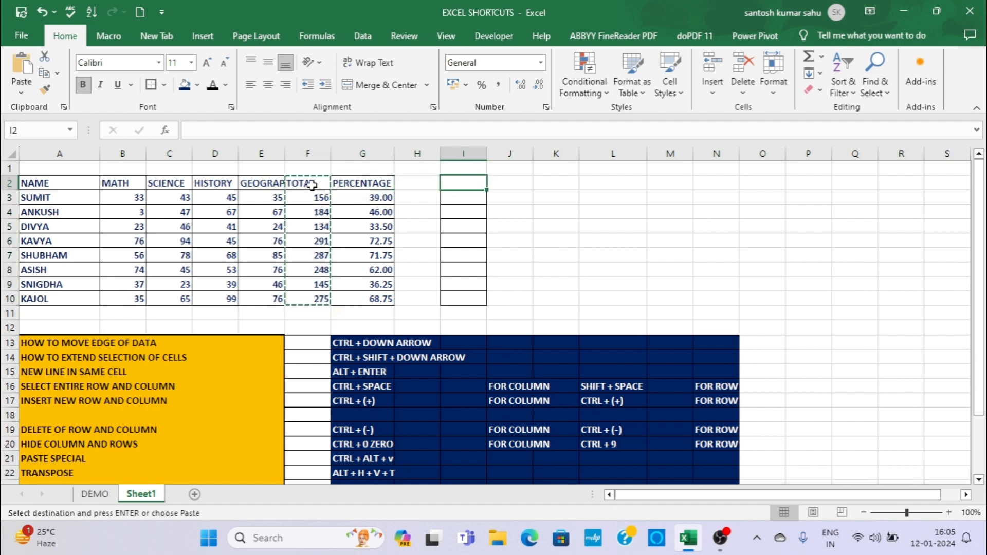
Step: Paste the copied TOTAL column as values only at cell K2 using Paste Special
scroll(324, 189, down, 2)
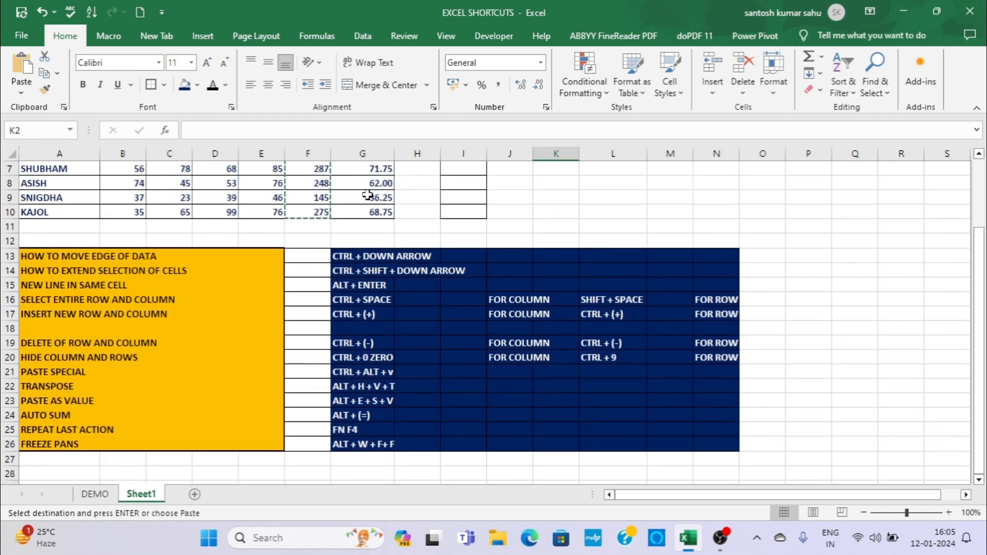
scroll(367, 196, up, 2)
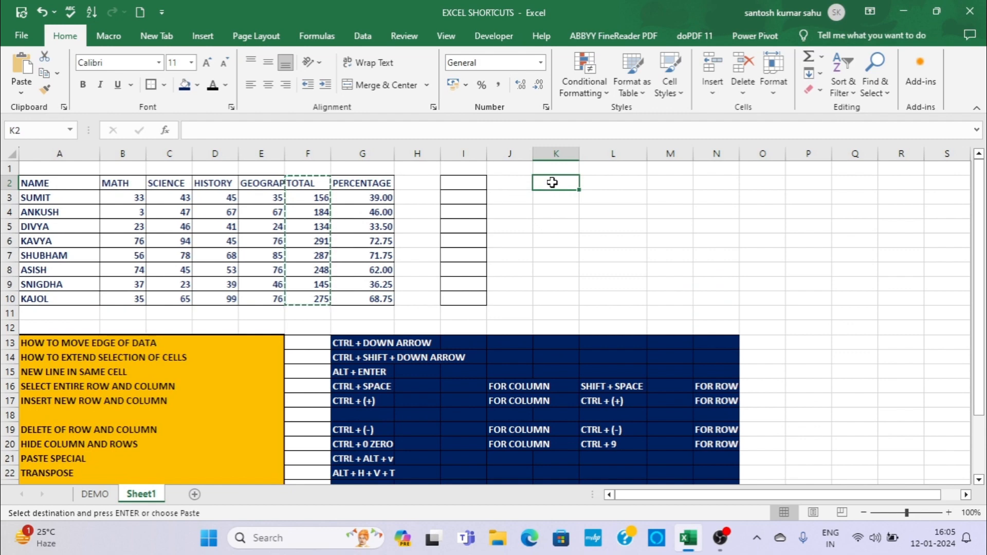
key(alt)
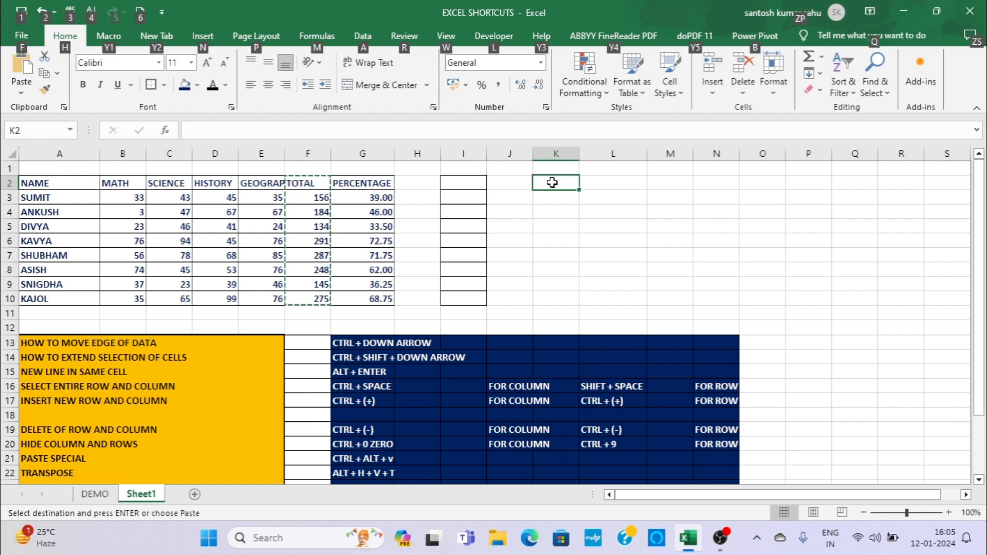
key(e)
key(s)
key(v)
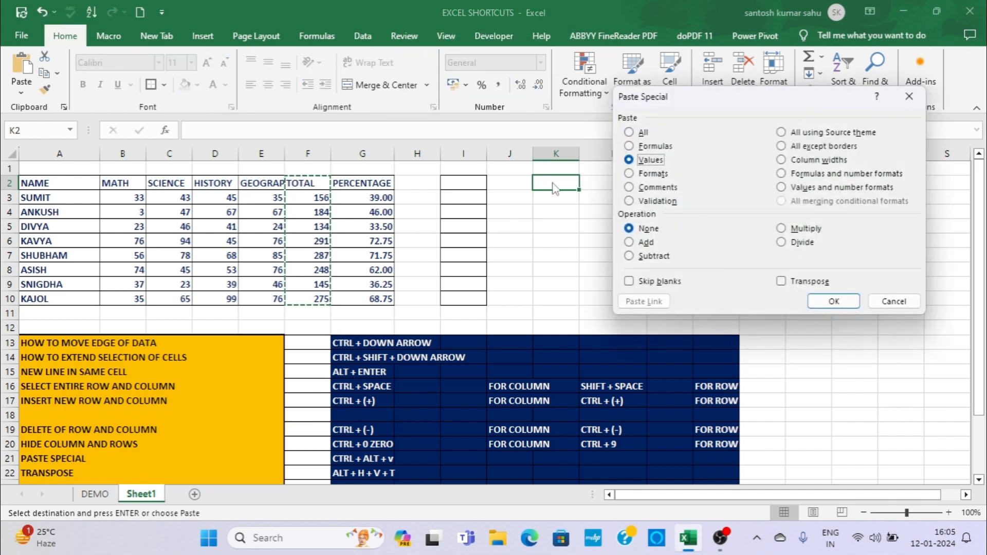
key(Return)
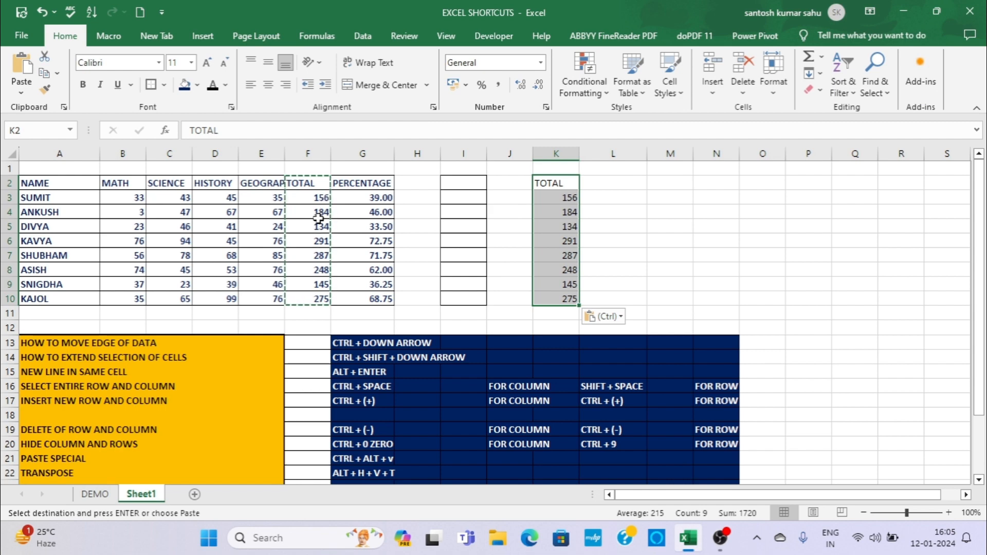
click(663, 255)
Step: Examine the SUM(B3:E3) formula in cell F3 and re-enter it
scroll(558, 211, down, 4)
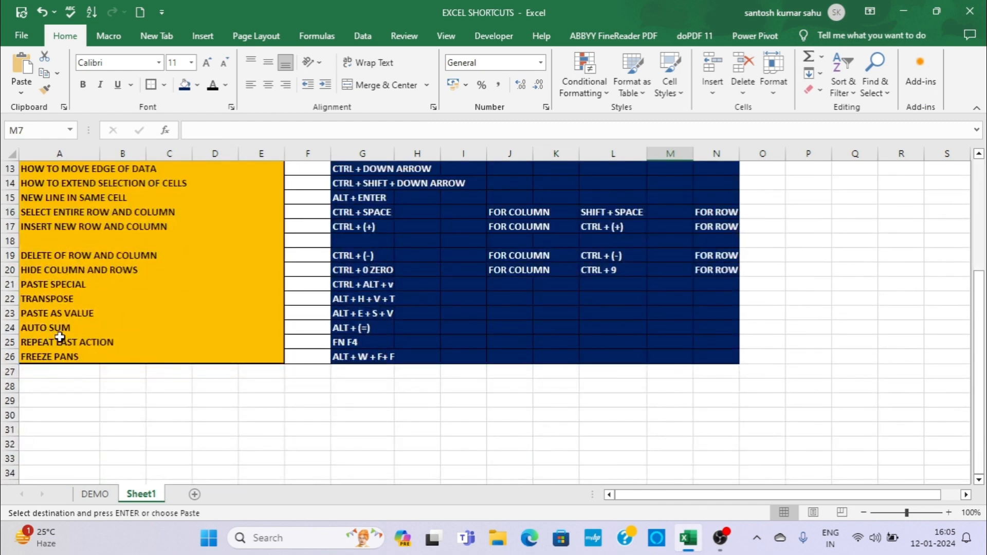
scroll(462, 309, up, 4)
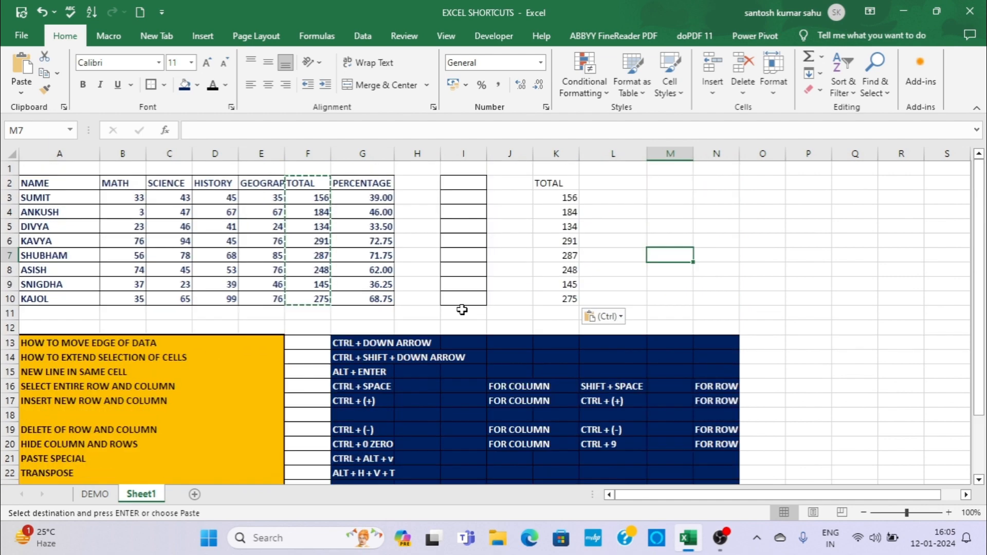
click(321, 198)
key(alt+equal)
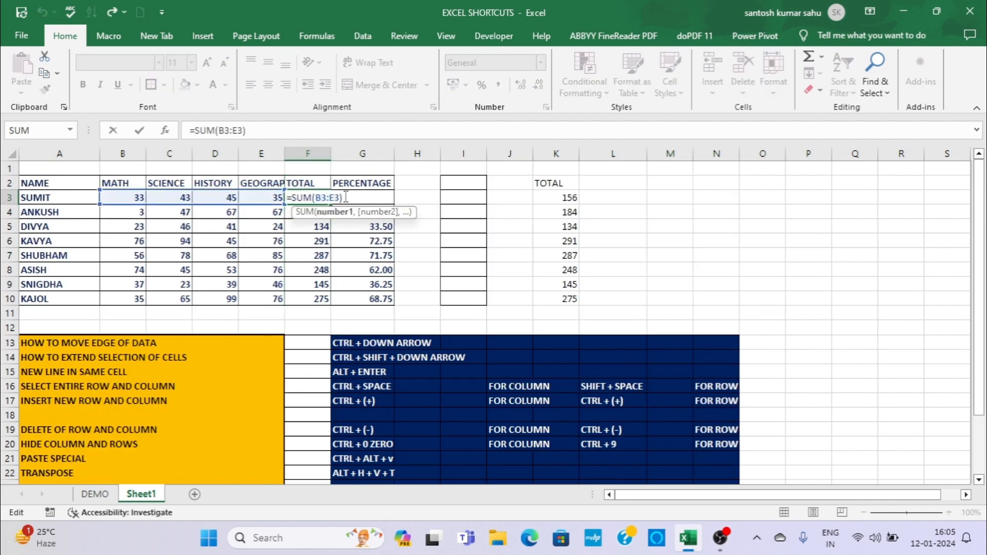
key(Return)
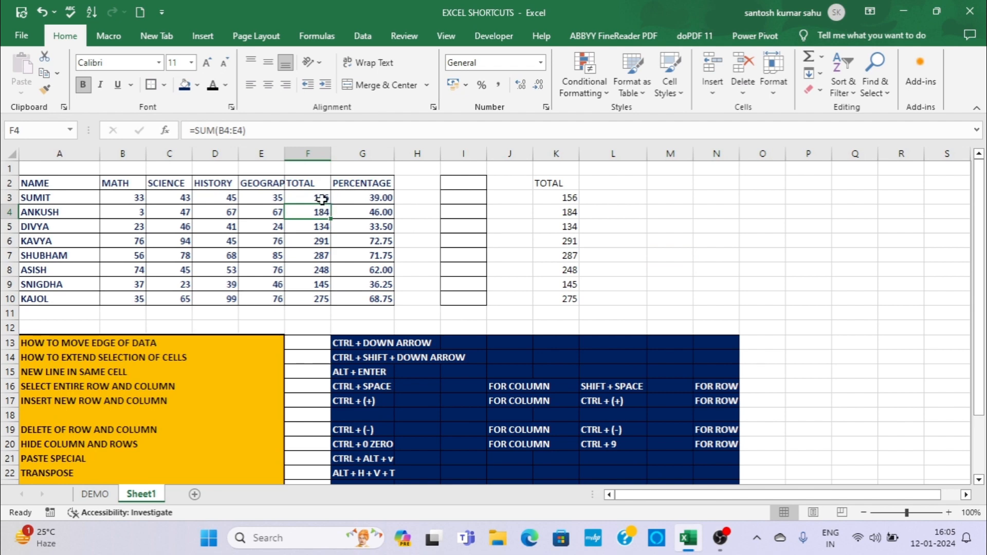
Step: Add an AutoSum of F3:F10 below the TOTAL column in cell F11
click(304, 312)
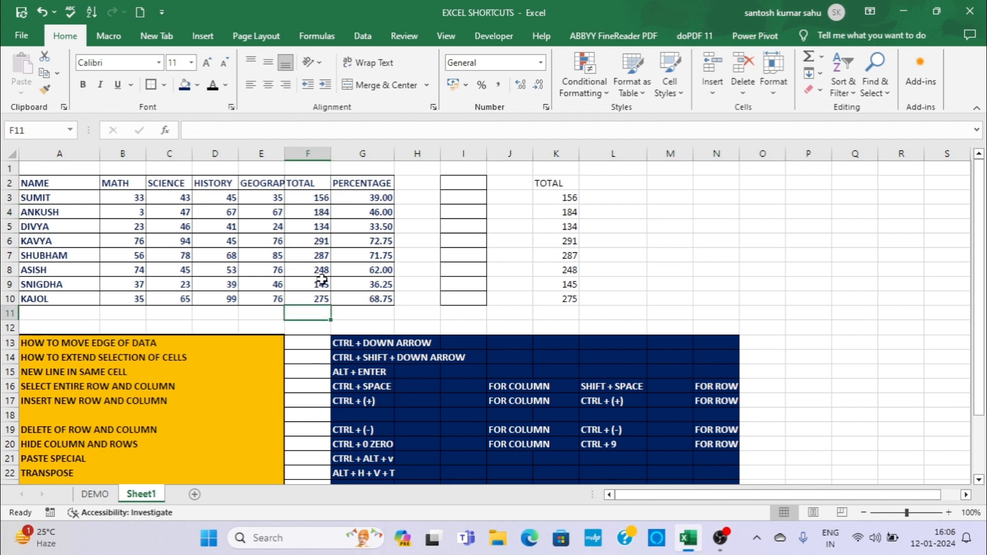
scroll(332, 286, down, 2)
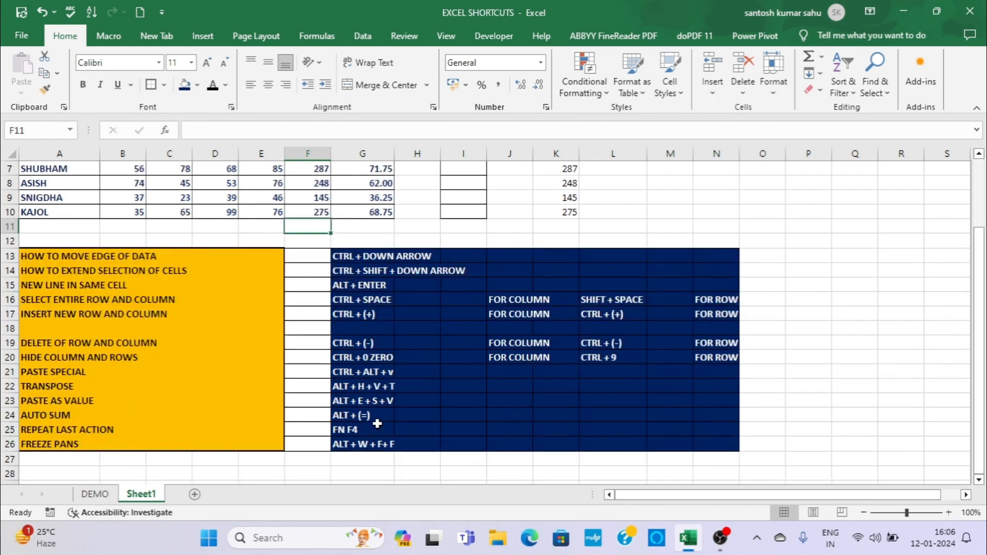
scroll(368, 398, up, 2)
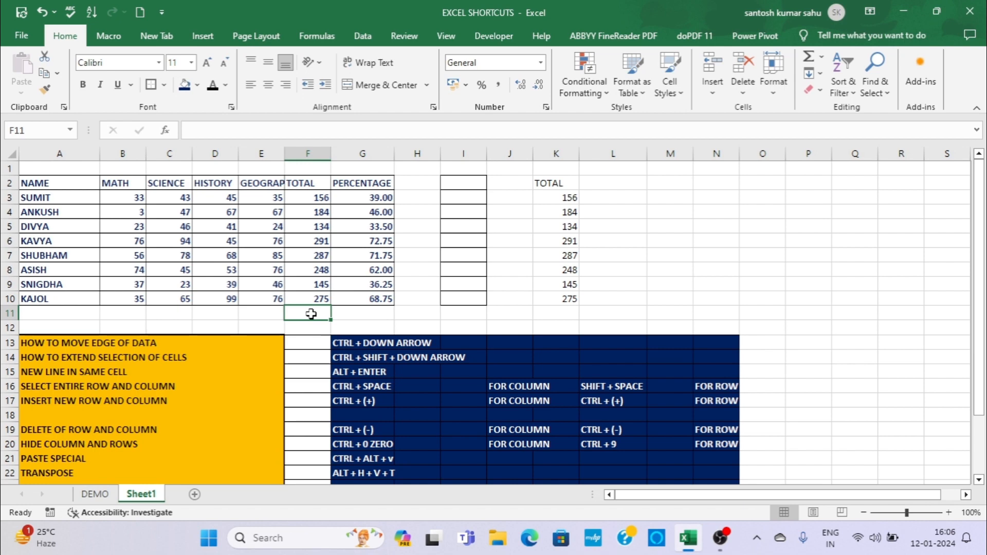
key(alt+equal)
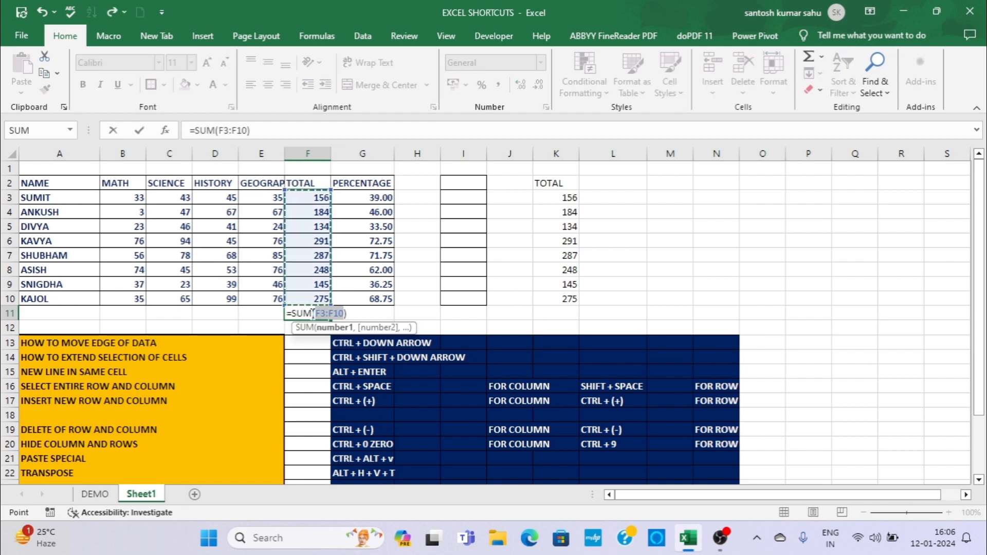
key(Return)
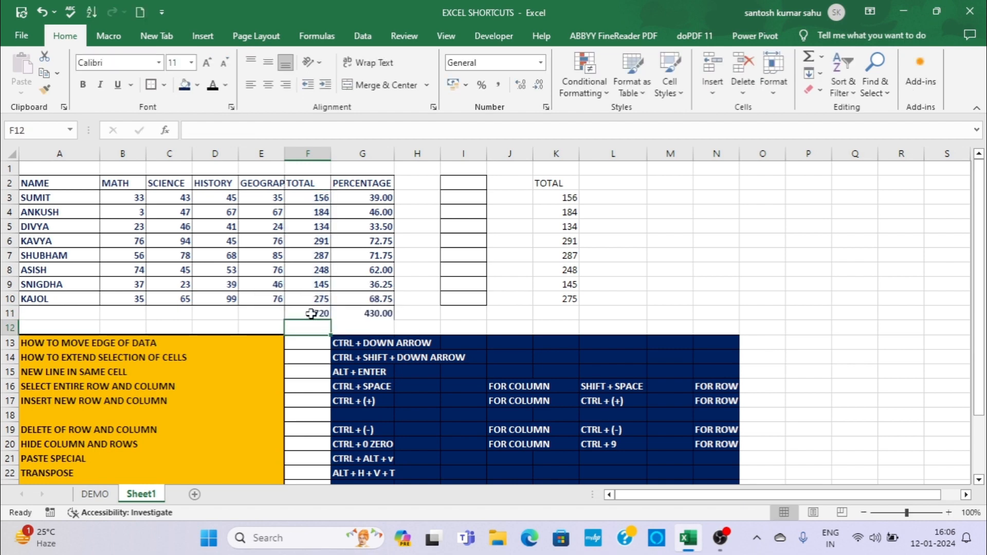
click(420, 312)
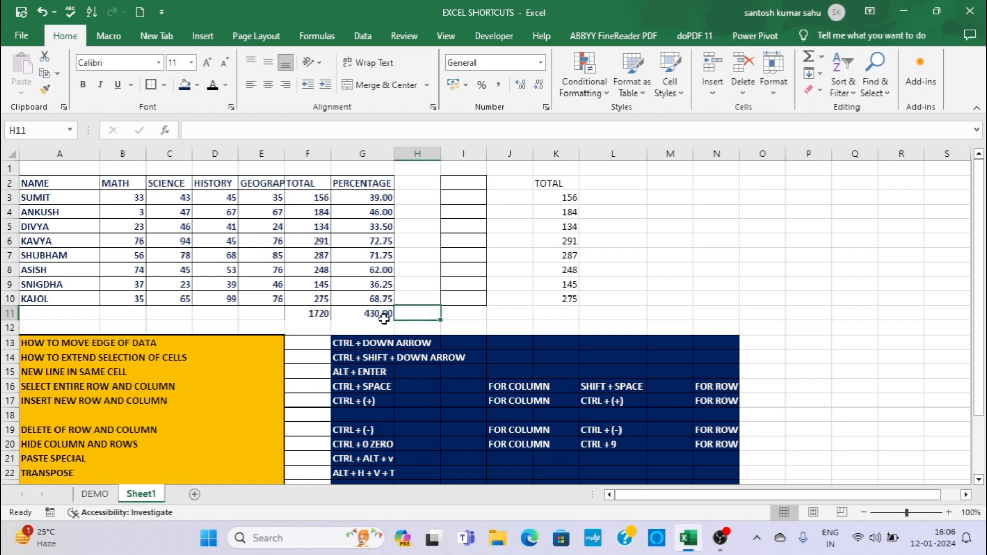
Step: Fill the NAME header cell A2 with the standard orange colour
scroll(384, 319, down, 4)
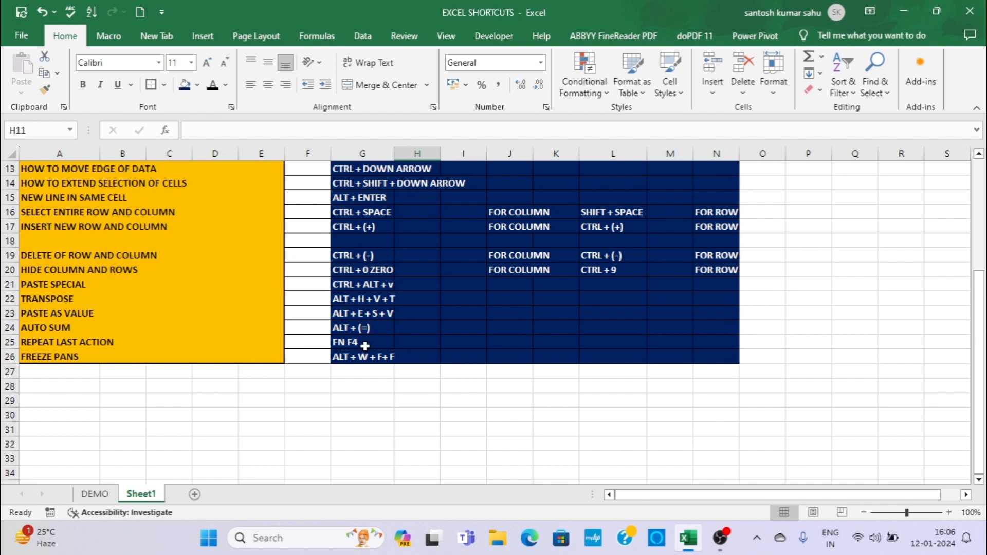
scroll(365, 346, up, 4)
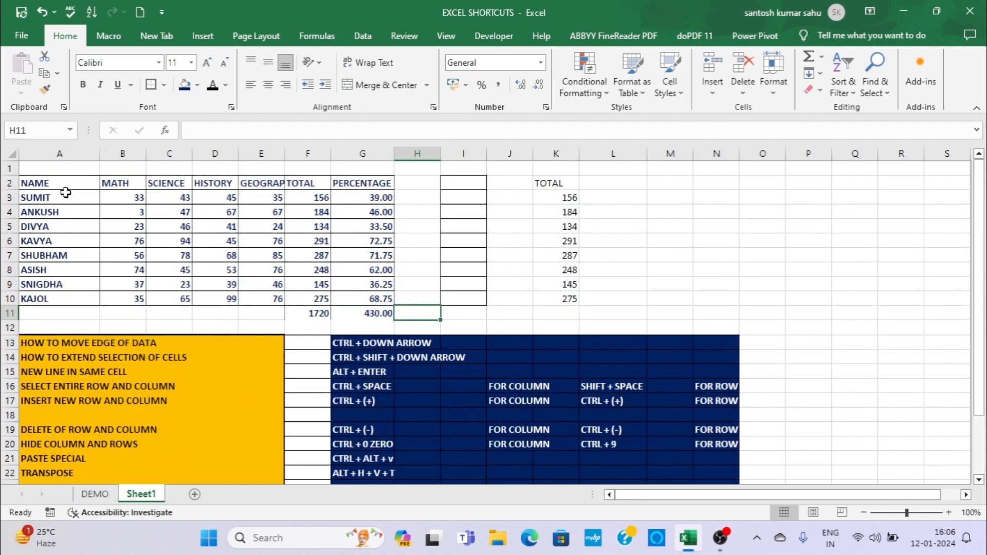
click(68, 184)
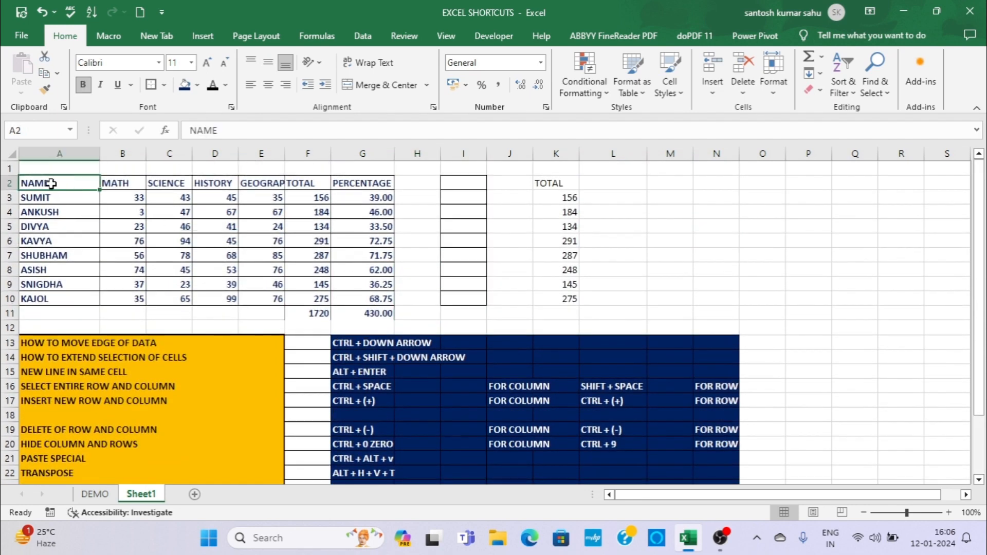
click(197, 85)
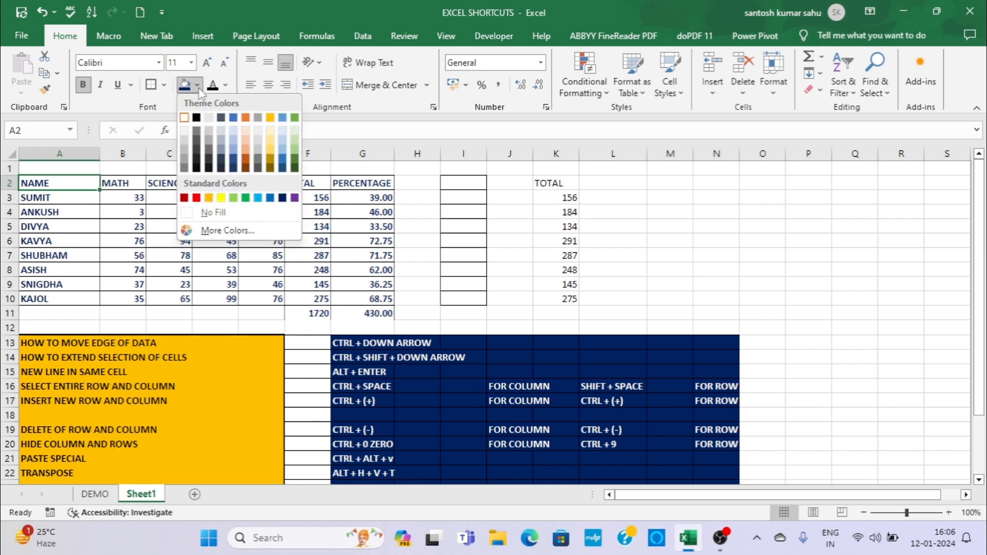
click(208, 199)
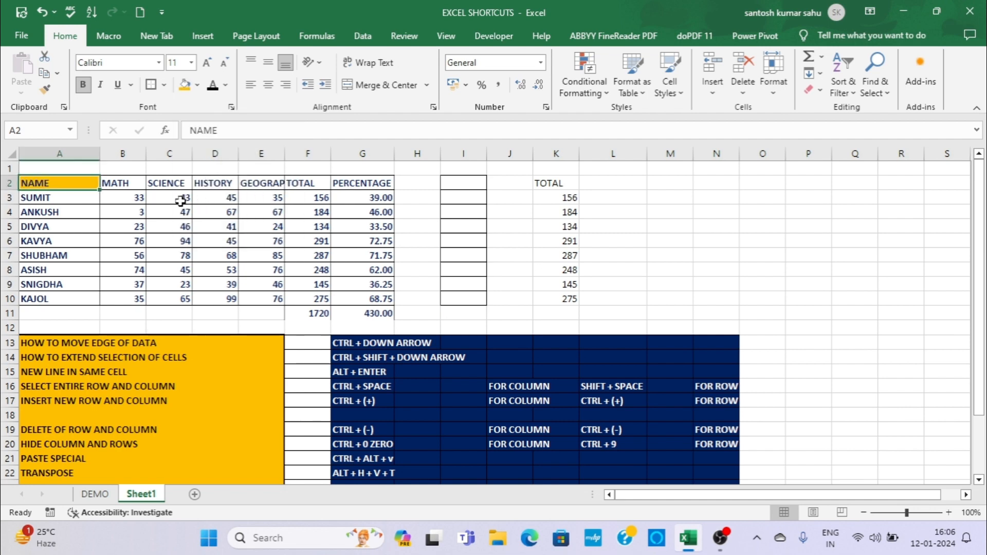
Step: Apply the same orange fill to cell A4 in the NAME column
click(122, 213)
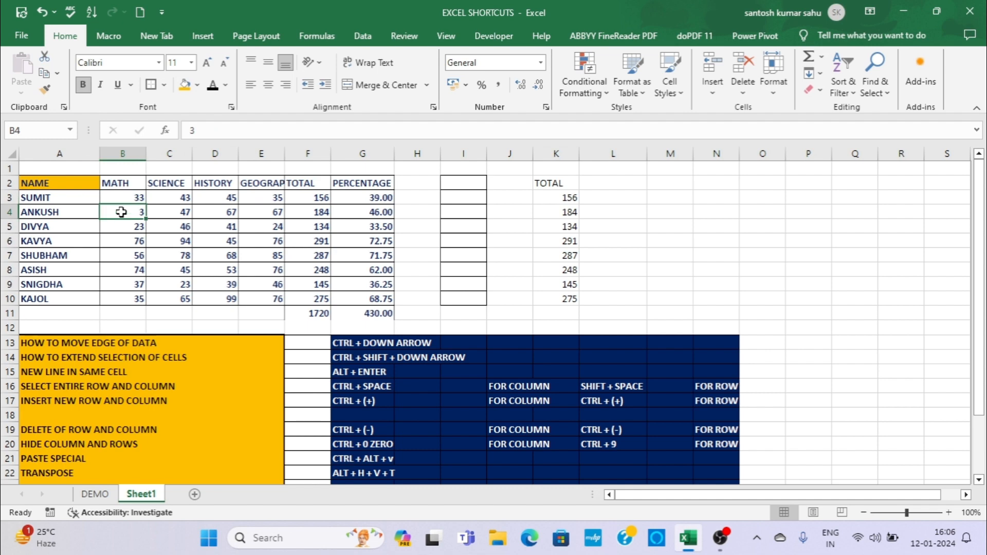
click(83, 207)
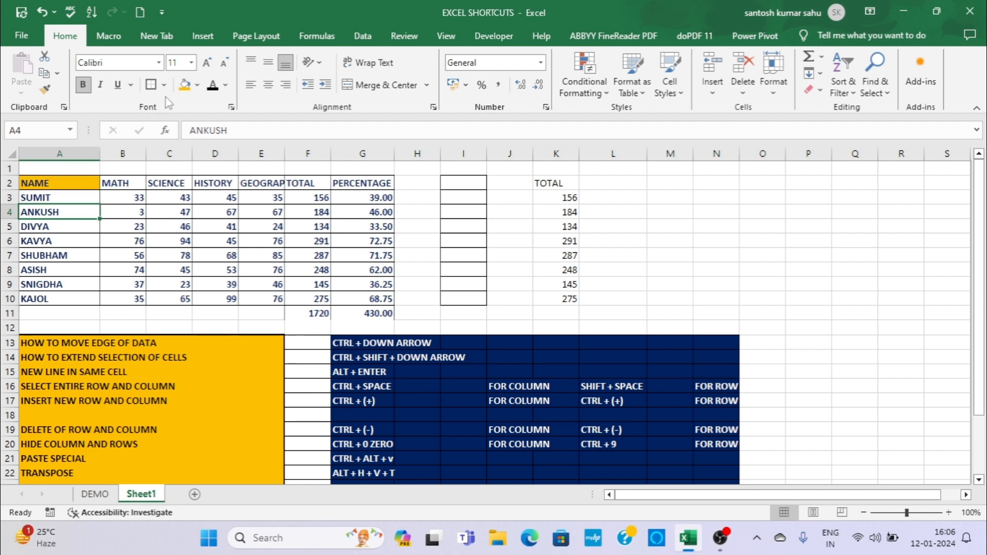
click(184, 86)
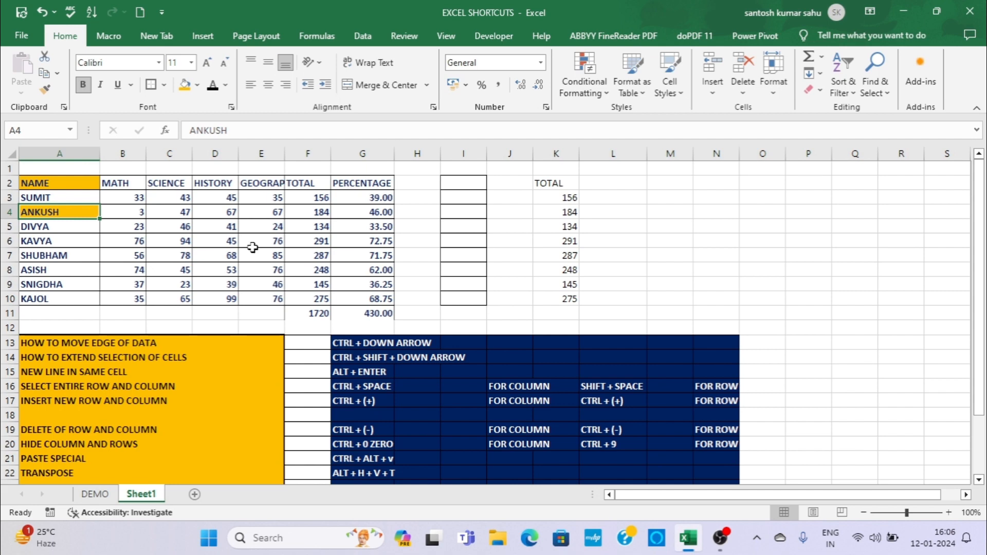
Step: Repeat the last fill action on cells D6, F7 and B8 in turn
click(220, 244)
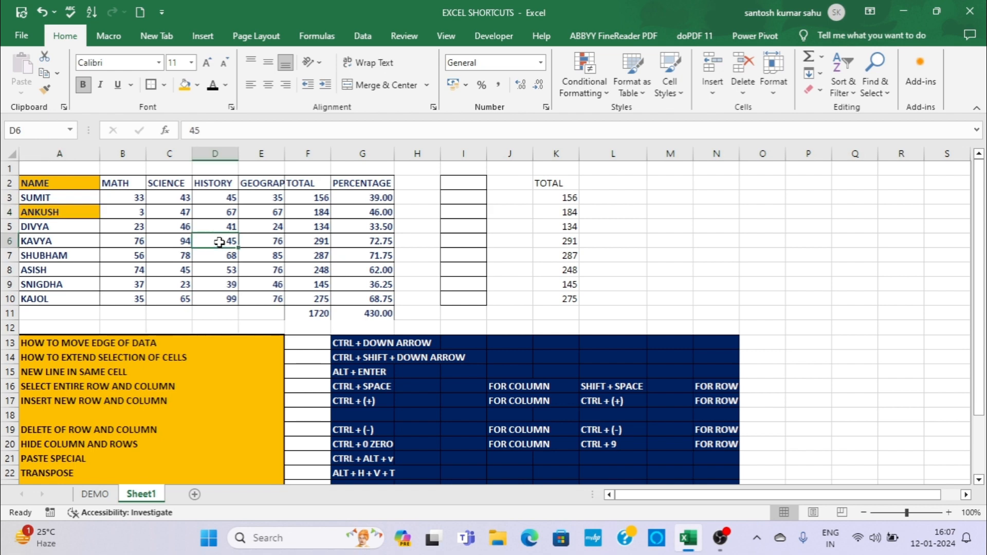
key(F4)
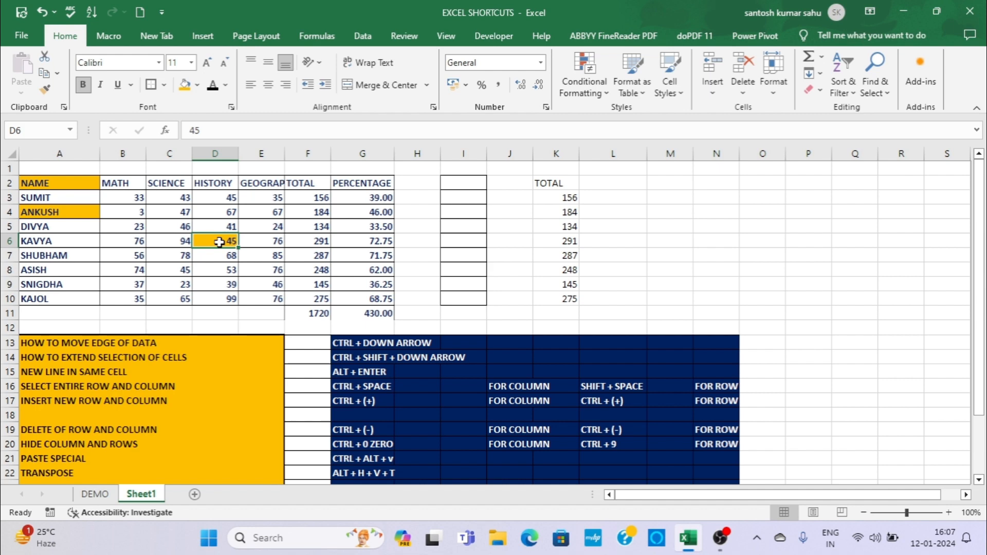
click(307, 258)
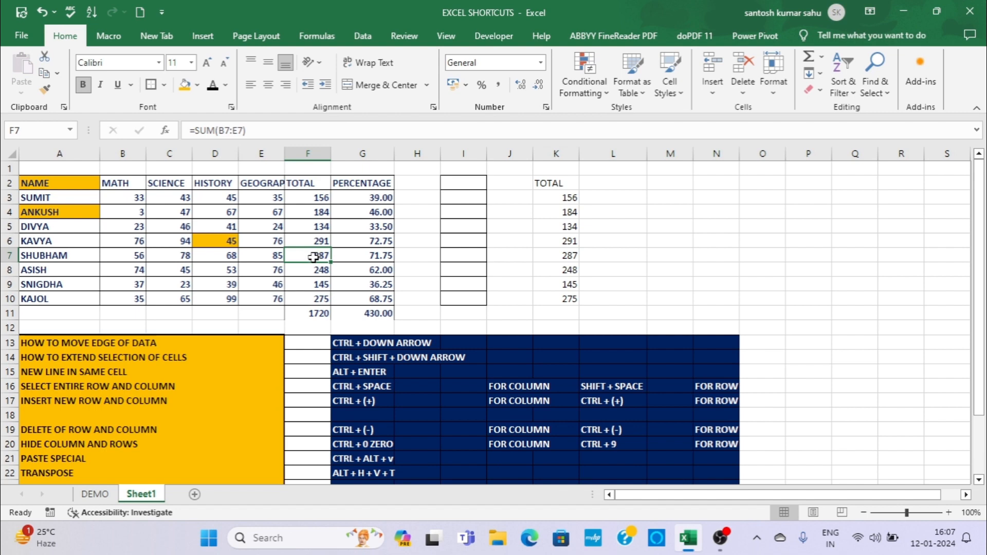
key(F4)
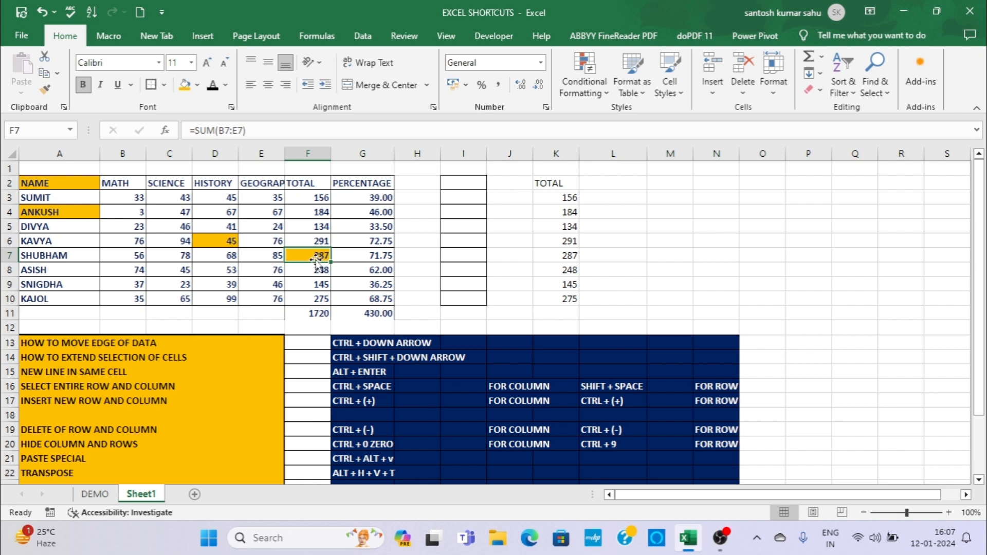
click(132, 272)
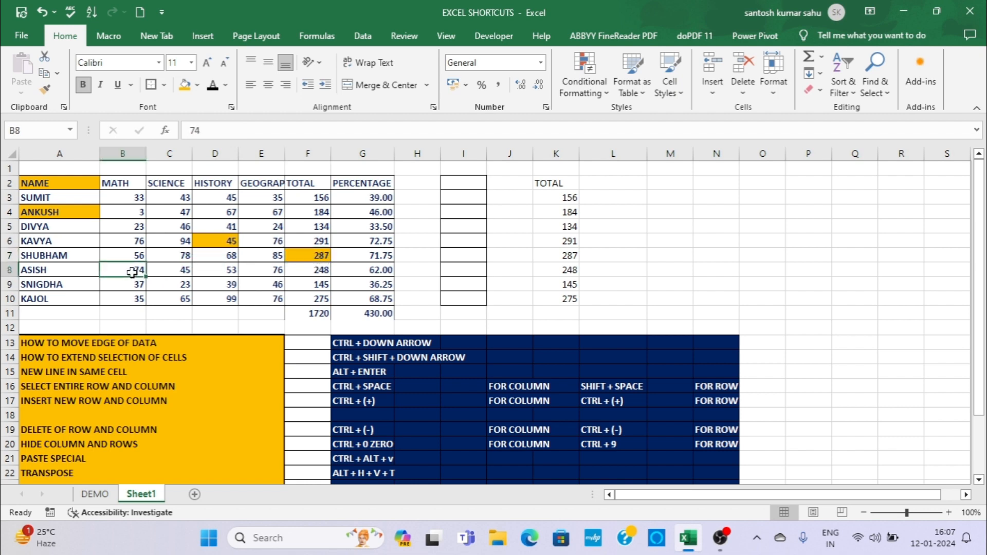
key(F4)
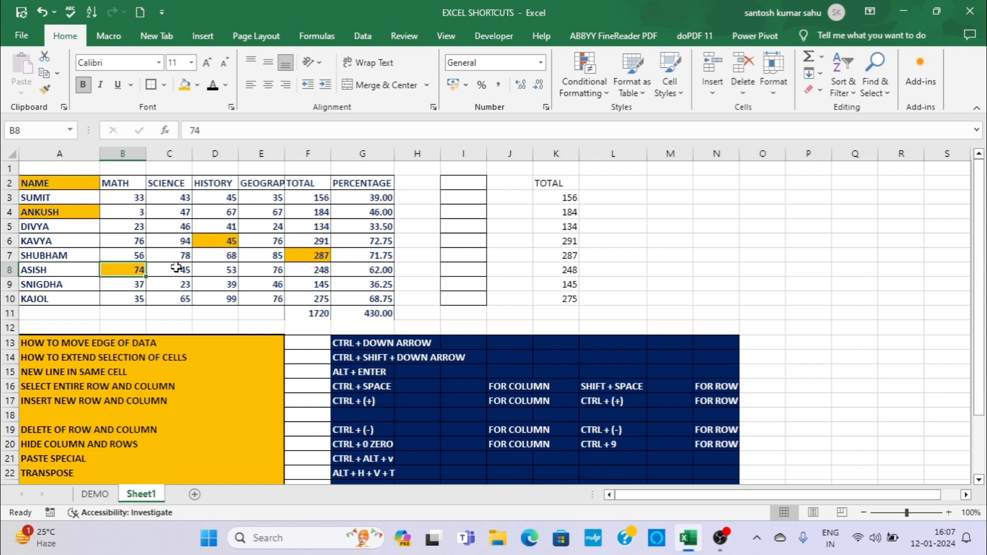
Step: Examine the marks table and the shortcut list below it, including the FREEZE PANS entry, and how the header row moves out of view
scroll(183, 265, down, 2)
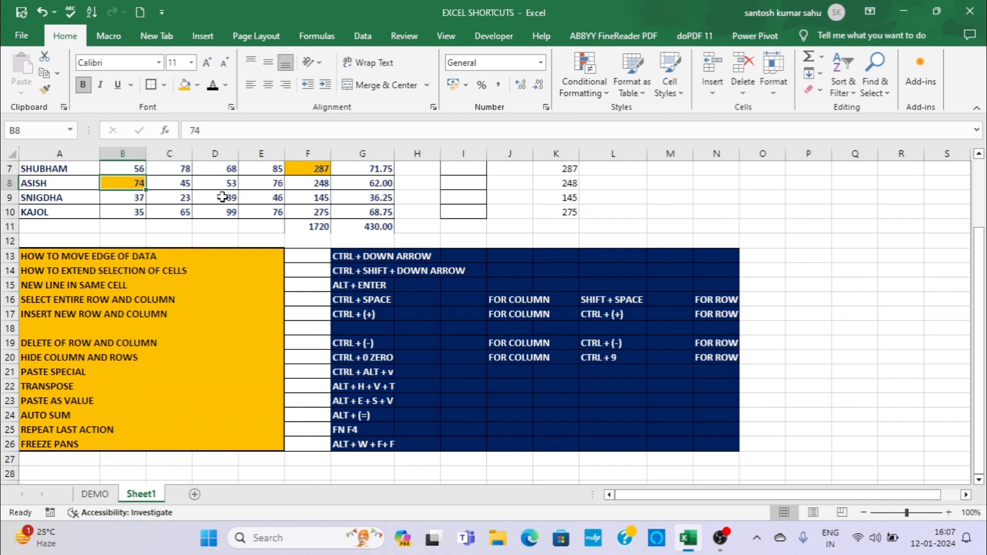
scroll(222, 198, up, 1)
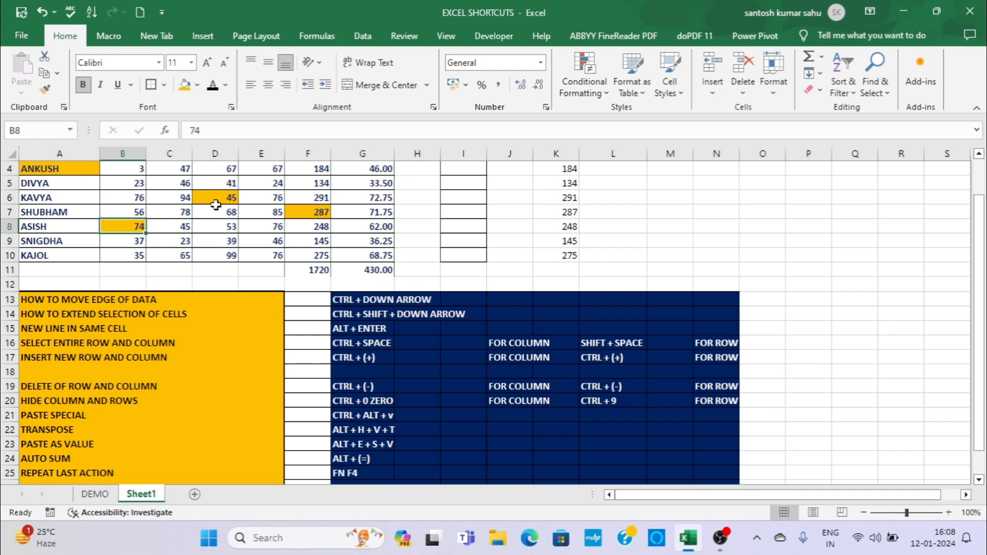
scroll(216, 204, down, 1)
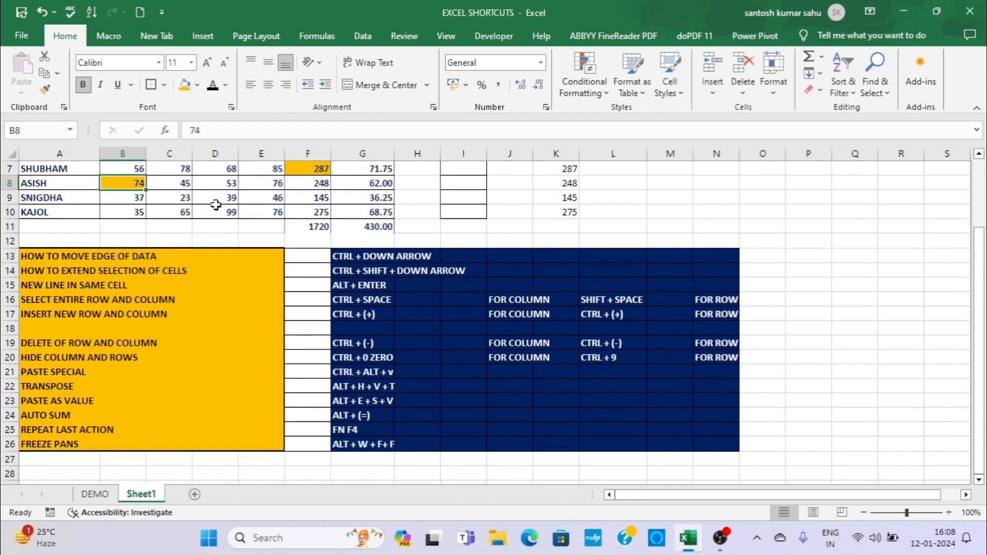
scroll(216, 205, up, 2)
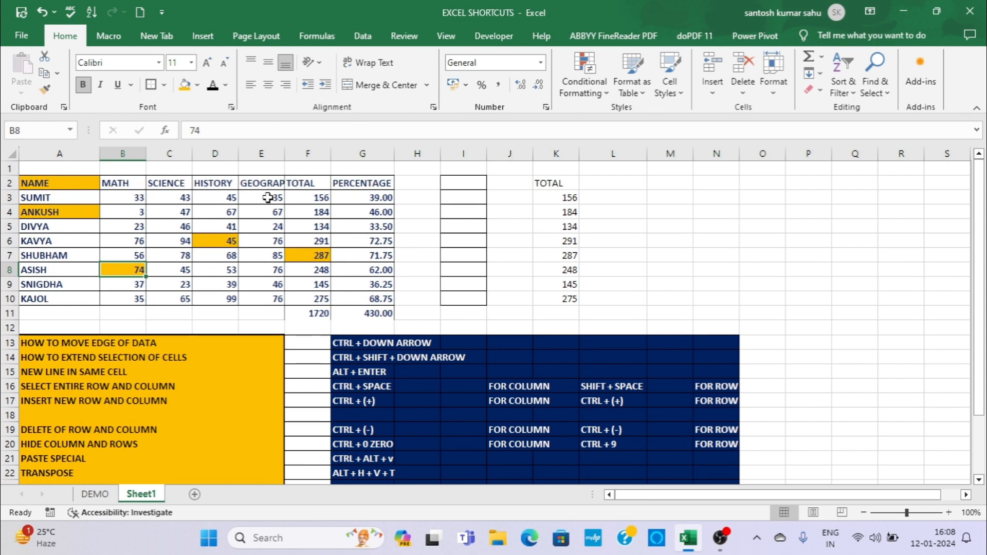
scroll(267, 198, down, 1)
scroll(267, 198, down, 2)
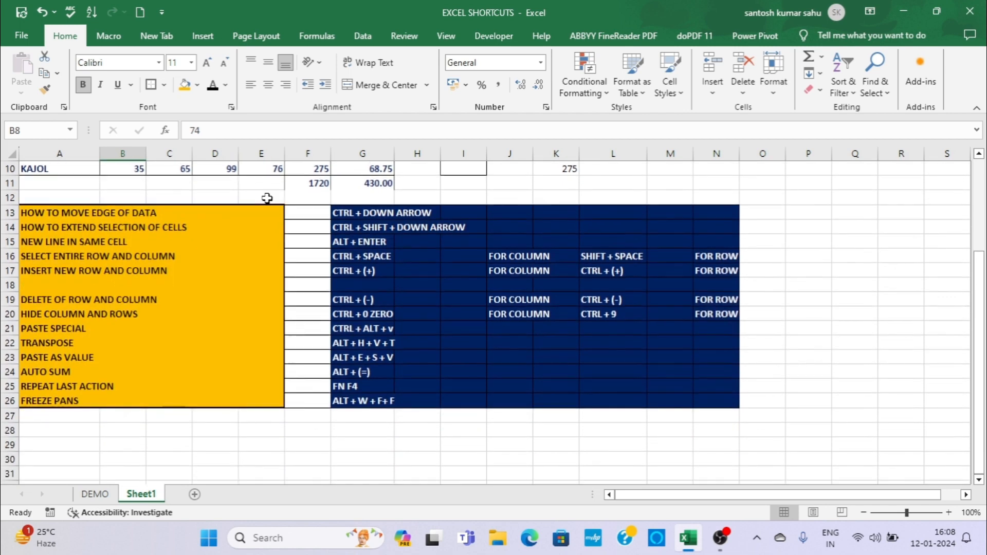
scroll(267, 198, up, 1)
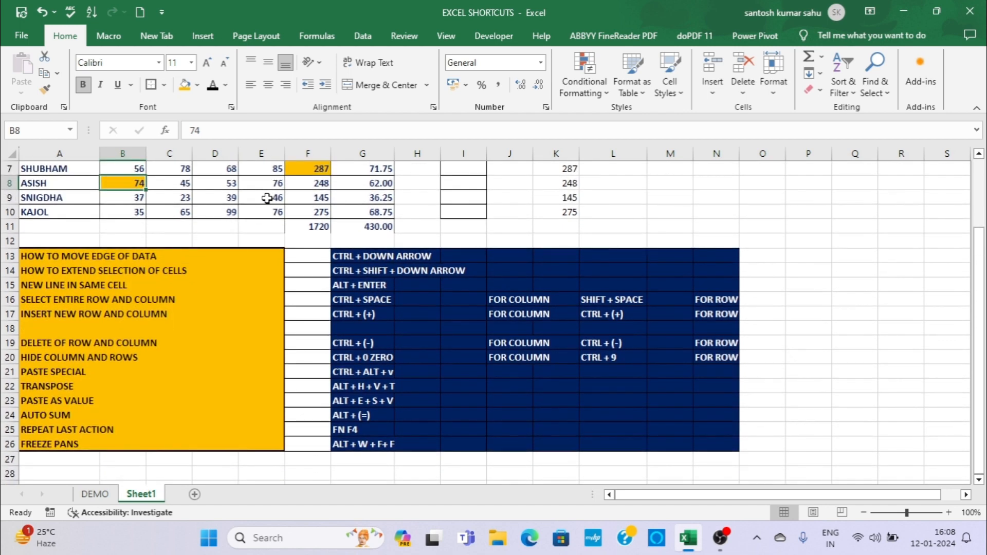
scroll(267, 199, up, 2)
scroll(267, 199, down, 2)
scroll(267, 199, down, 3)
scroll(268, 199, up, 5)
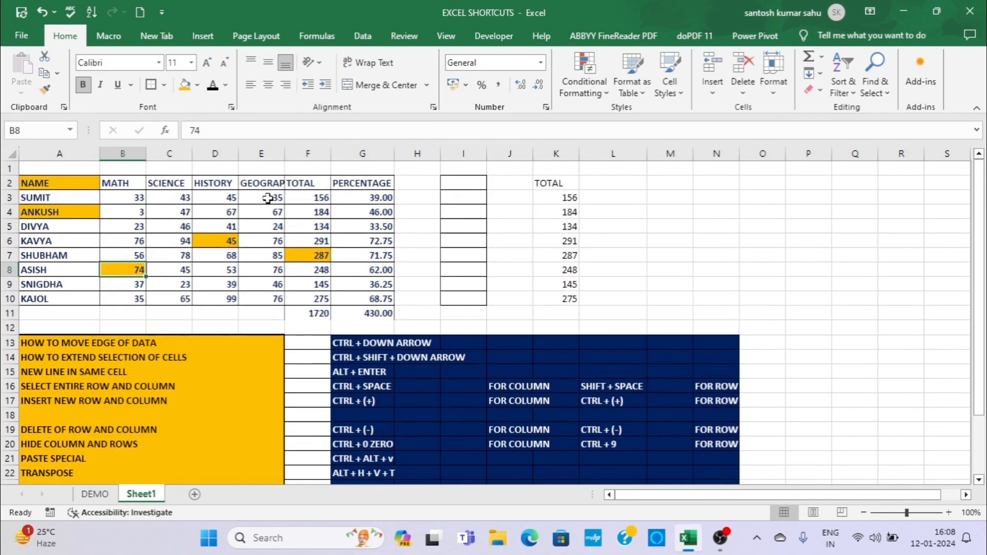
scroll(268, 198, down, 10)
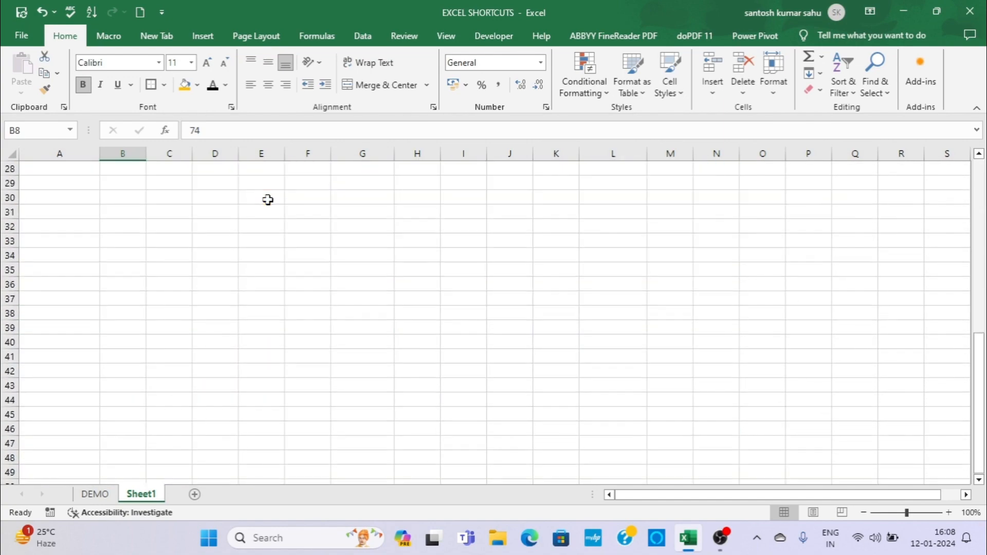
scroll(268, 200, up, 4)
scroll(268, 199, up, 6)
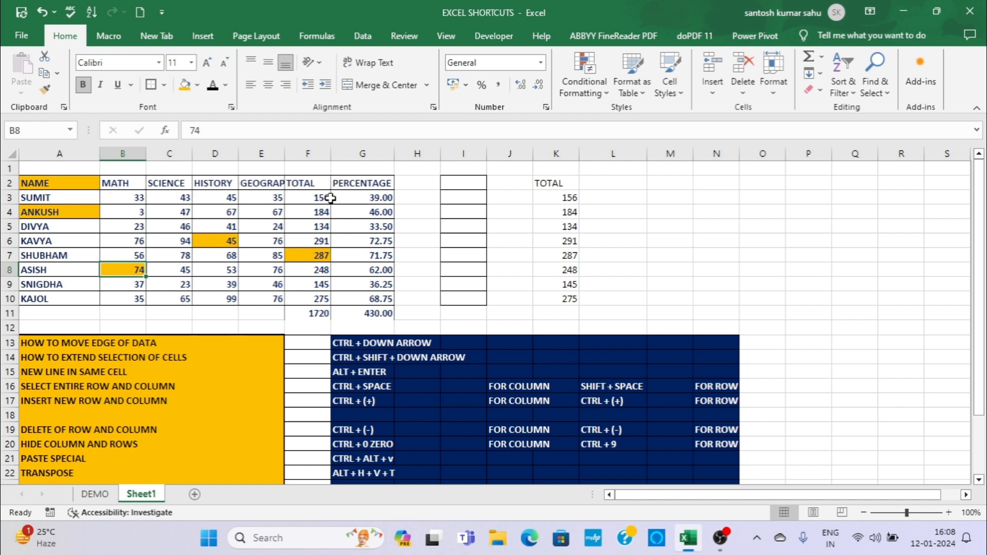
scroll(330, 198, down, 2)
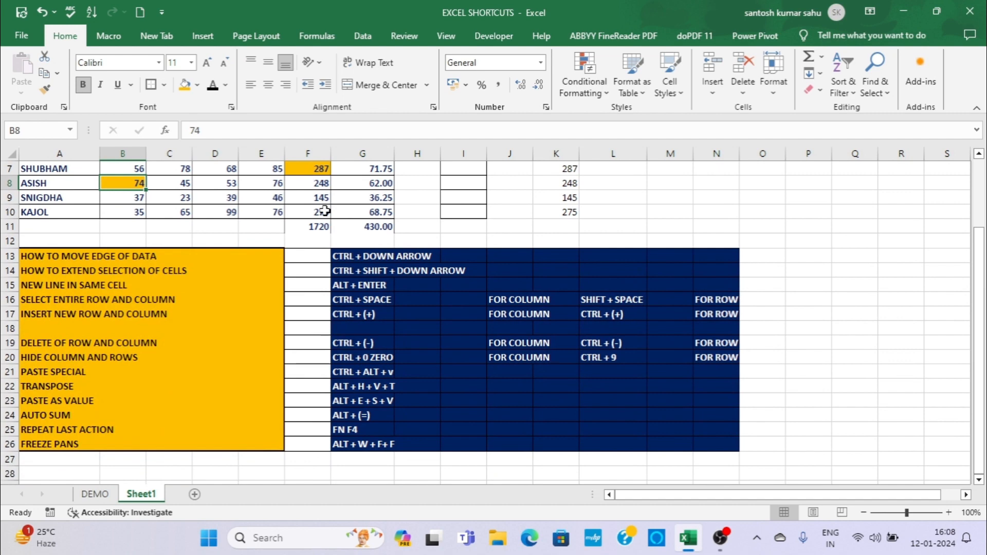
scroll(324, 210, up, 2)
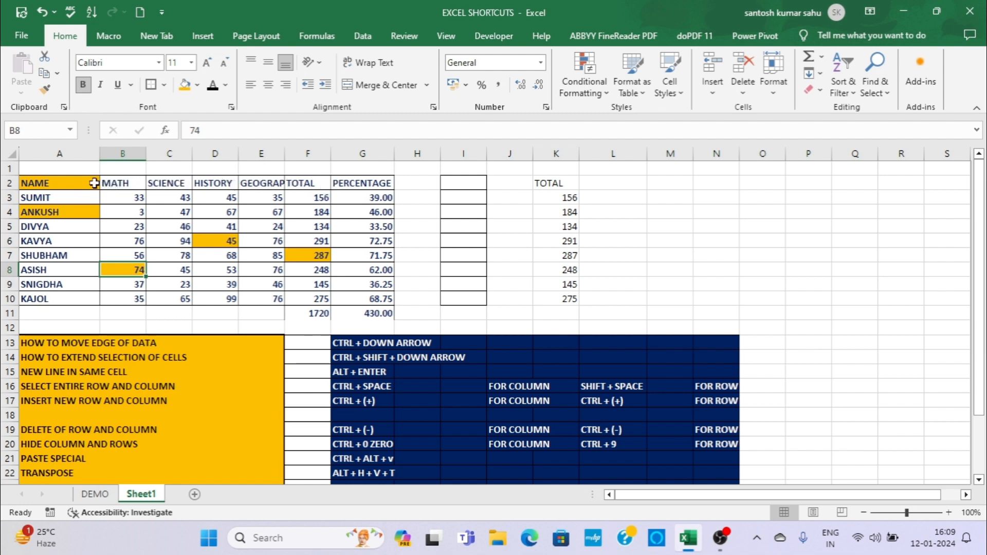
Step: Freeze panes at cell A3 so that rows 1 and 2 with the column headers are locked
click(65, 199)
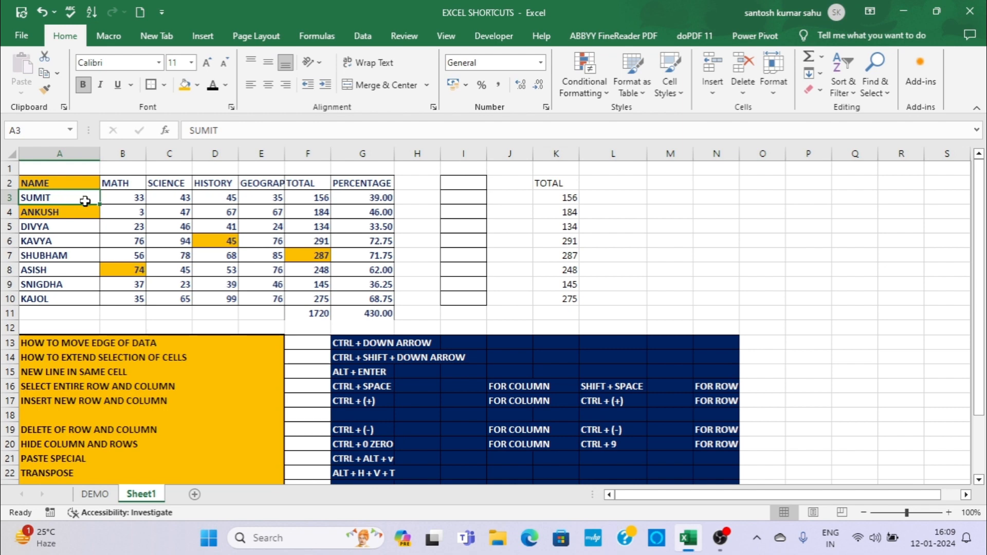
scroll(150, 232, down, 1)
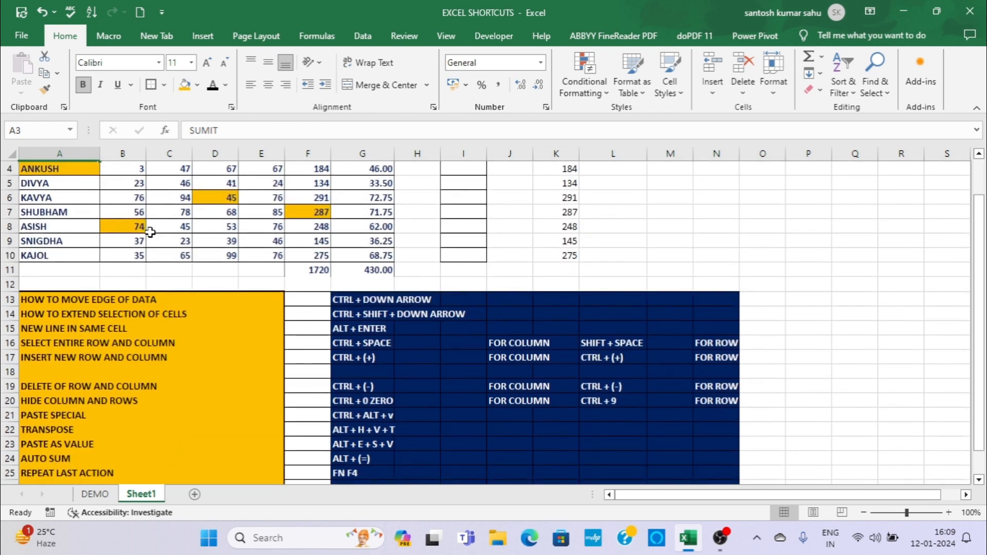
scroll(150, 232, down, 1)
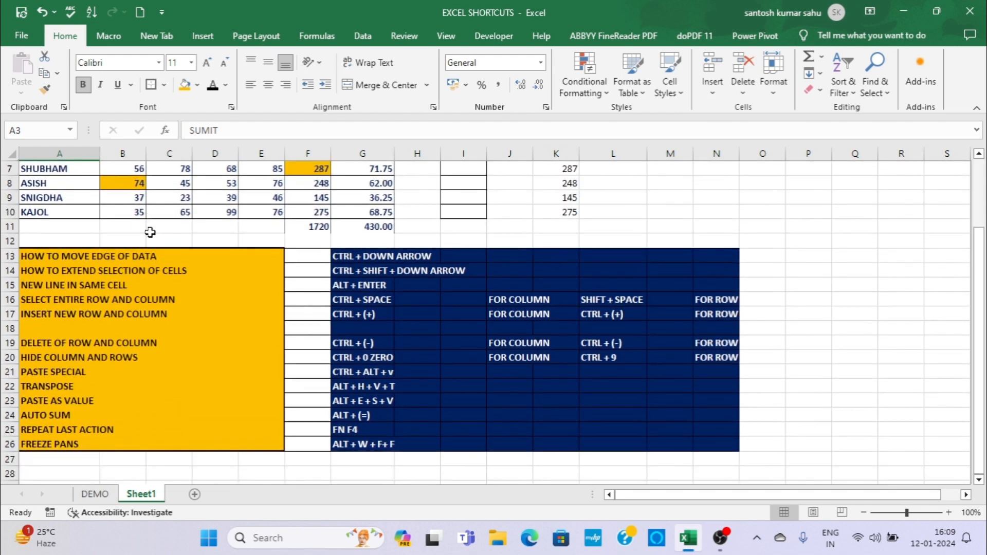
scroll(150, 232, up, 2)
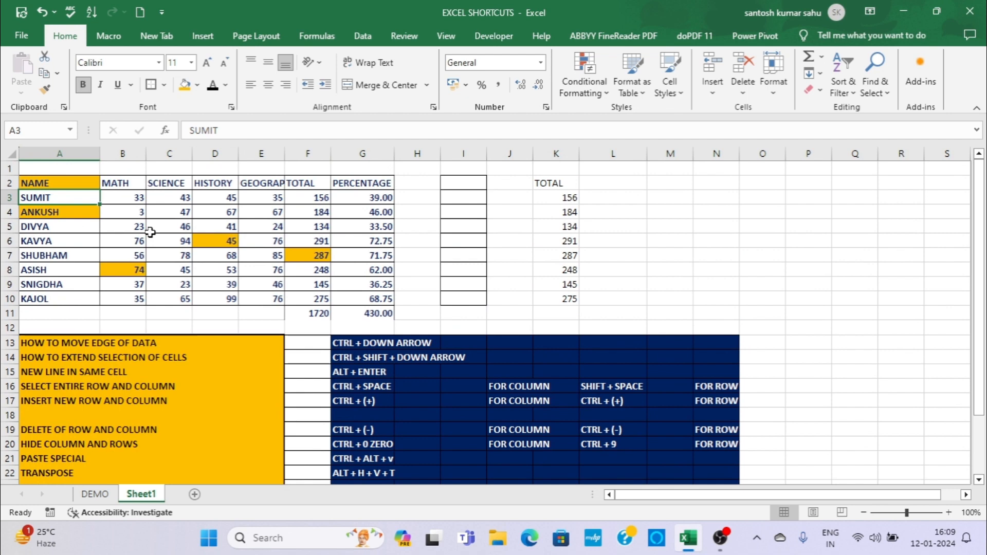
key(alt+w)
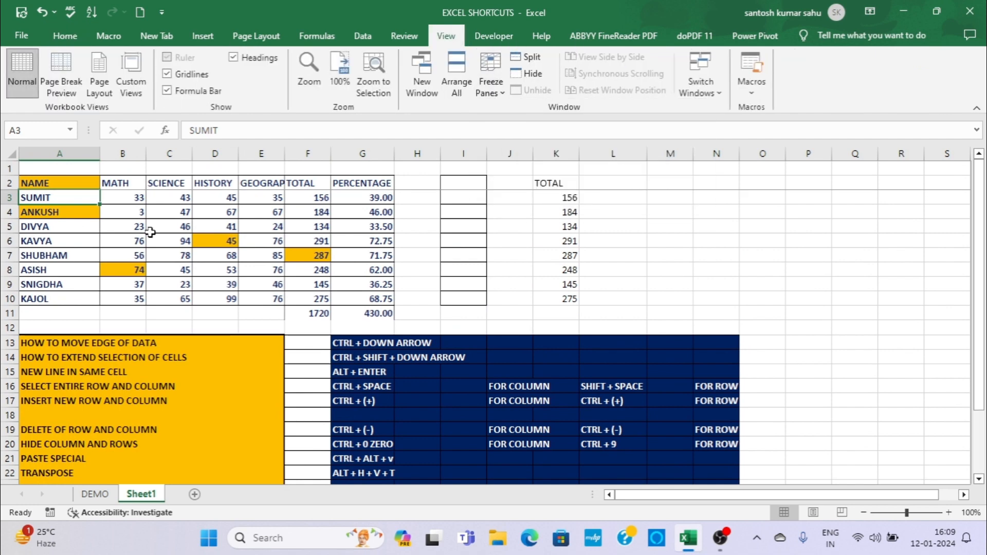
Step: Check the frozen header rows against the lower rows of the sheet, past the end of the shortcut list
key(Down)
scroll(150, 233, down, 5)
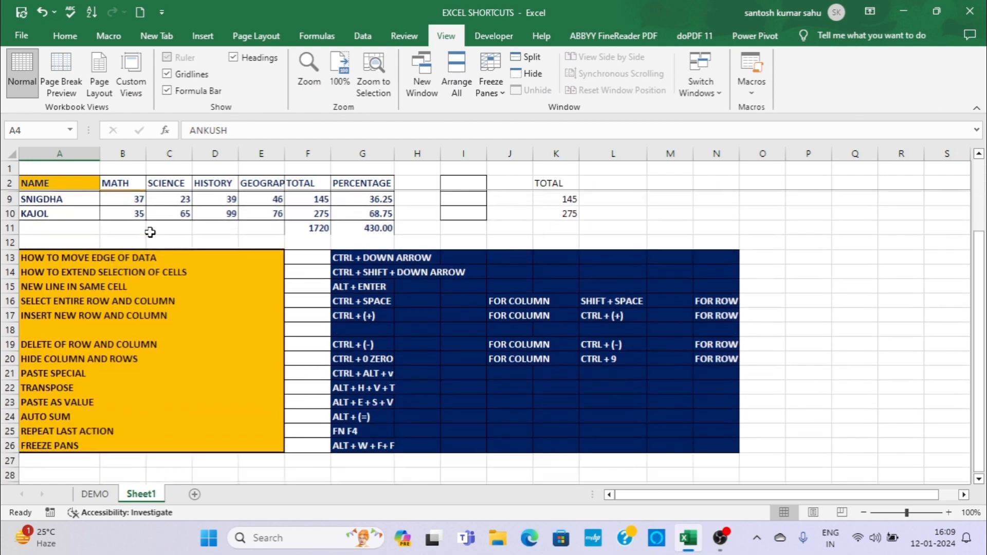
scroll(150, 233, down, 6)
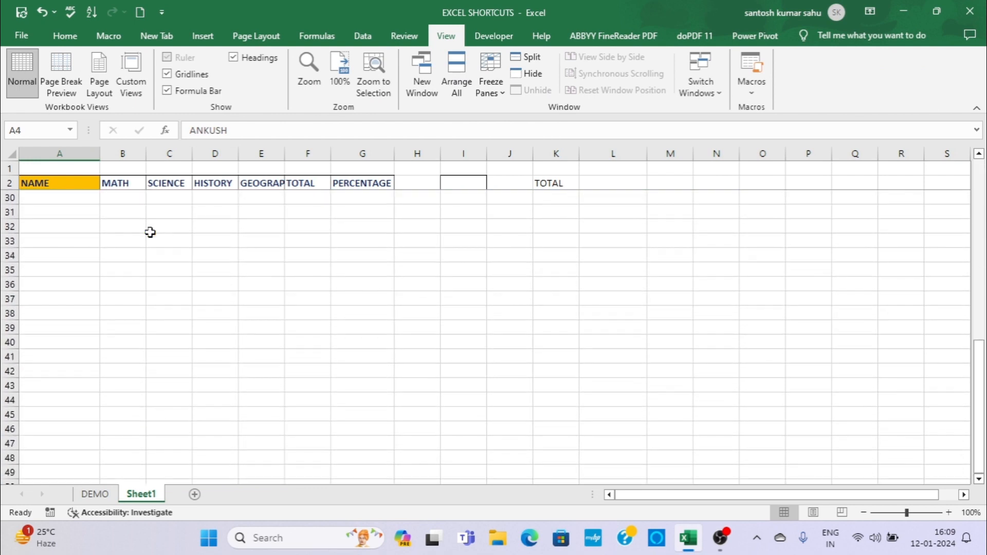
scroll(150, 232, up, 11)
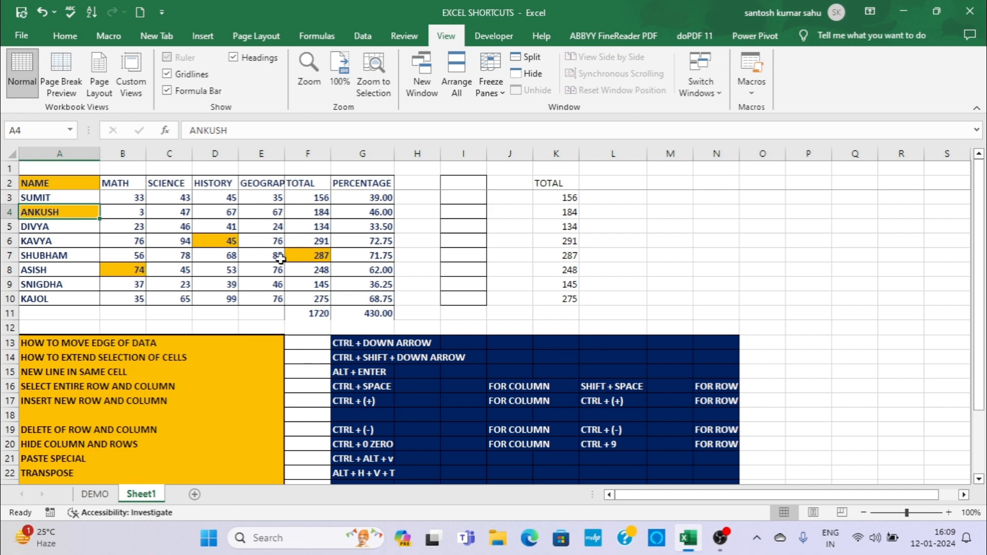
scroll(280, 258, down, 4)
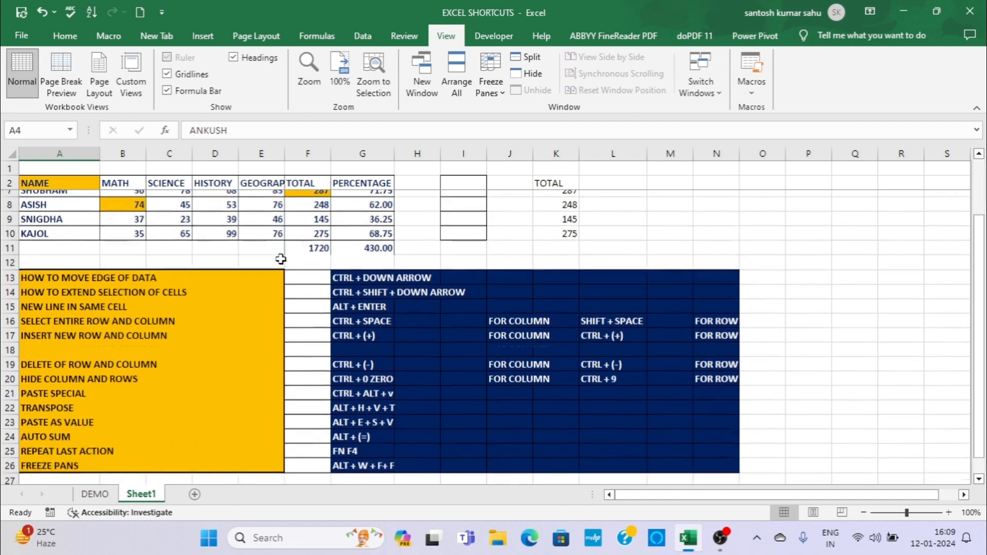
scroll(280, 259, down, 1)
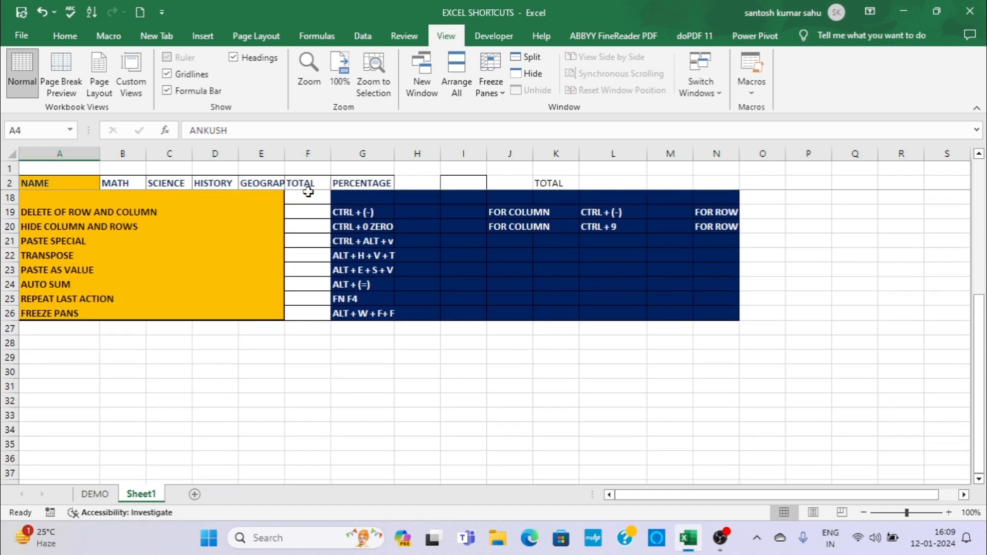
Step: Review the marks table, the shortcut list and the empty rows below it against the locked column headers, and return to the table
scroll(317, 236, down, 2)
scroll(316, 238, up, 7)
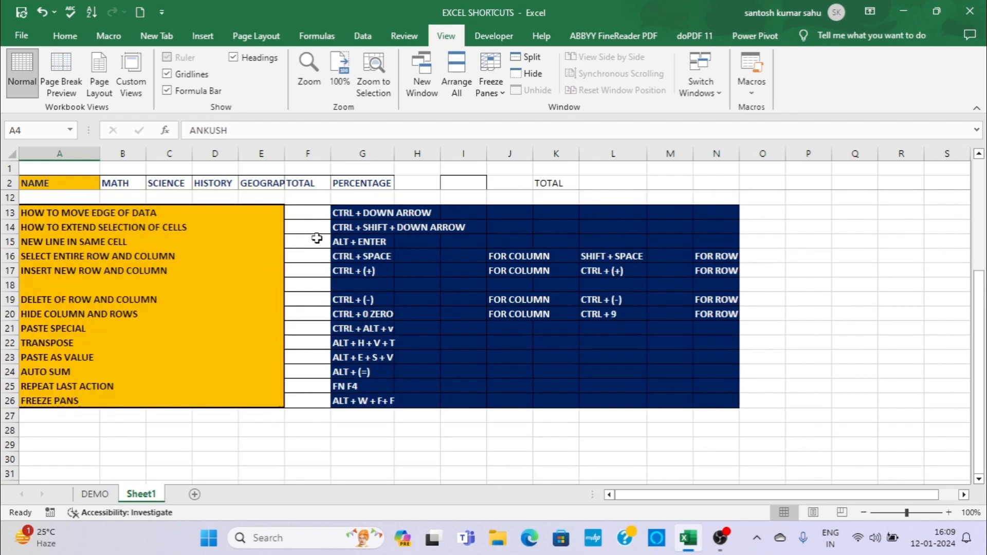
scroll(317, 238, down, 6)
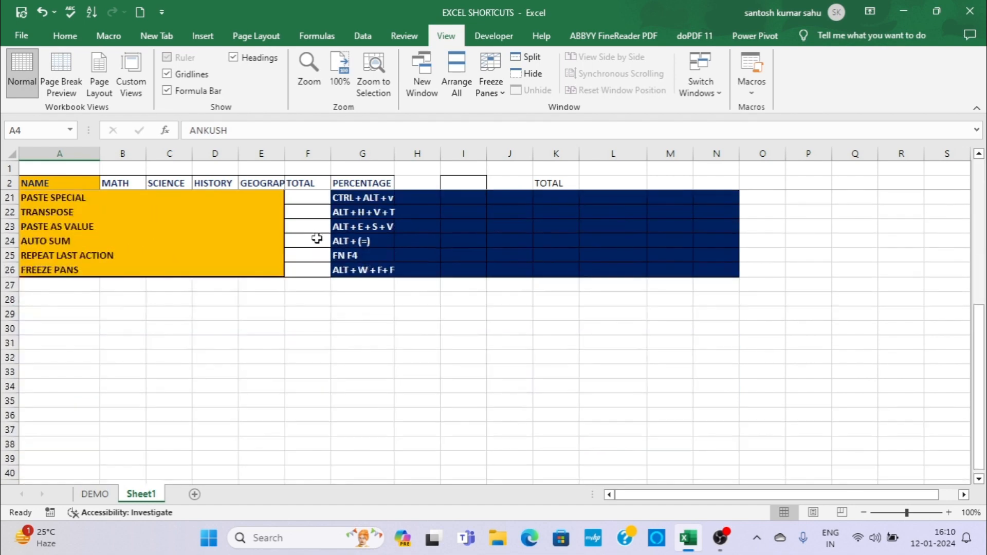
scroll(317, 238, up, 6)
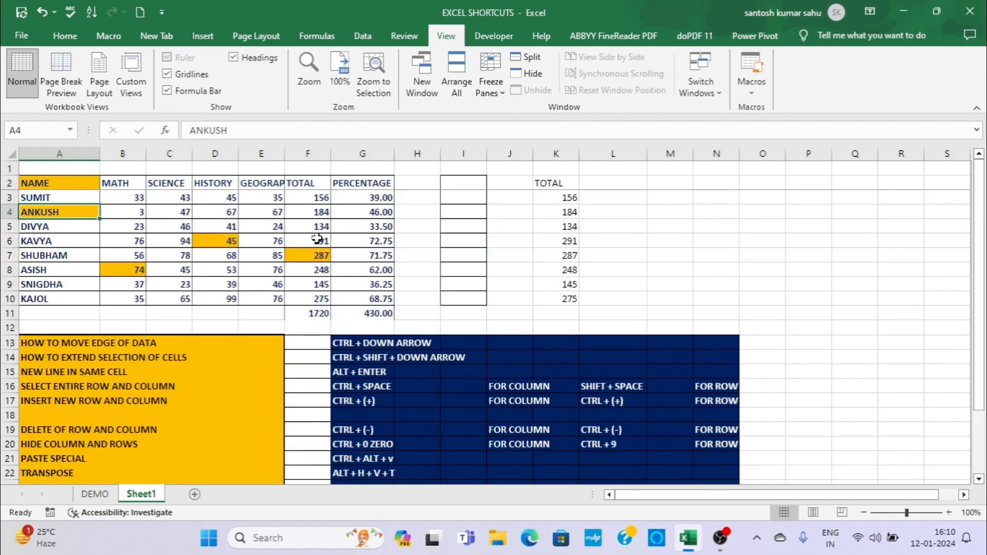
scroll(316, 238, down, 9)
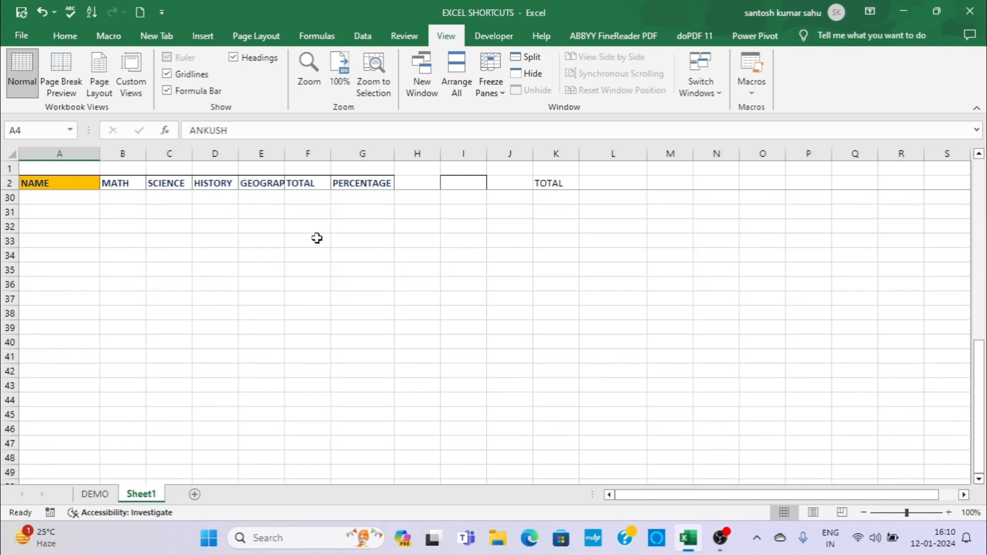
scroll(317, 238, up, 4)
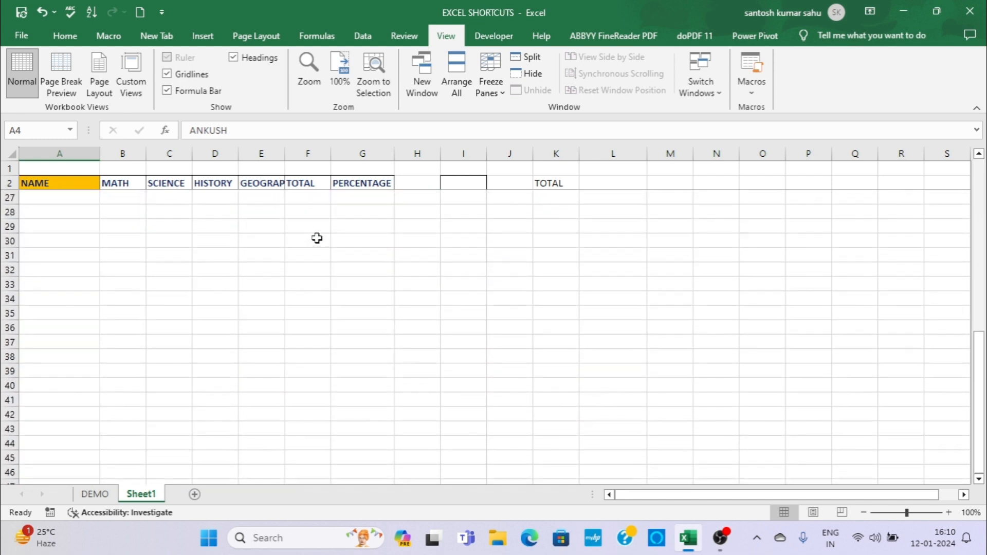
scroll(301, 229, up, 5)
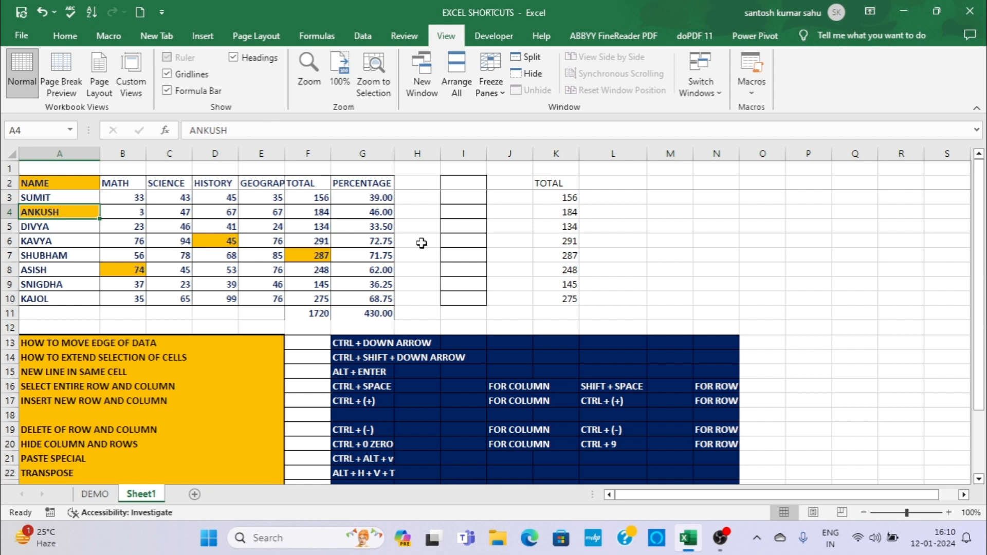
scroll(421, 244, down, 1)
scroll(421, 243, up, 1)
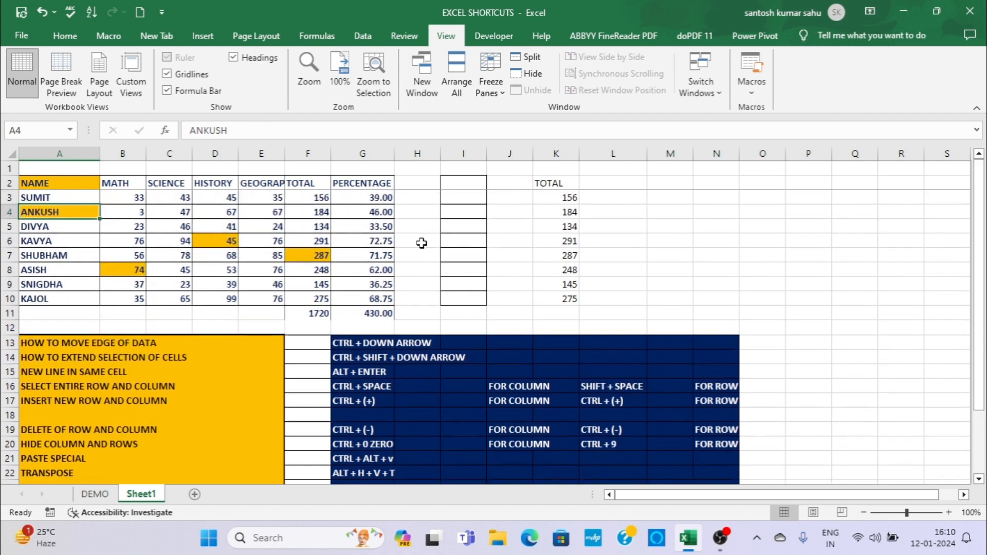